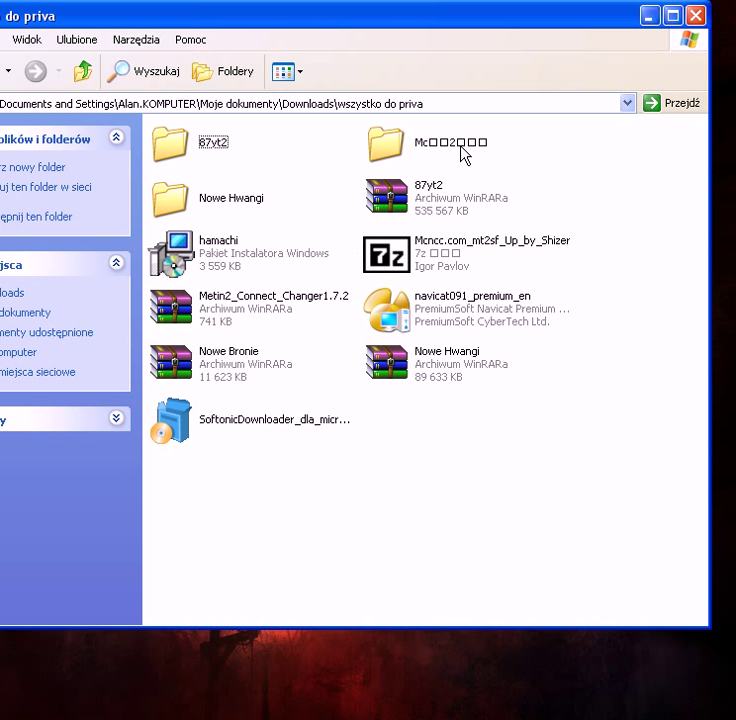
Step: Minimize Explorer and rename the desktop Mc folder to 'mt2-privv'
click(648, 16)
right_click(284, 276)
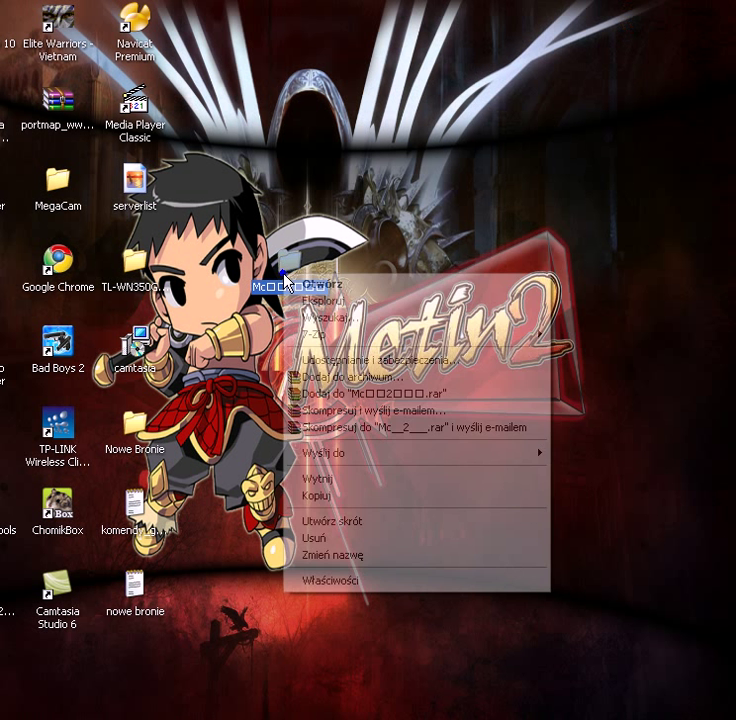
click(358, 556)
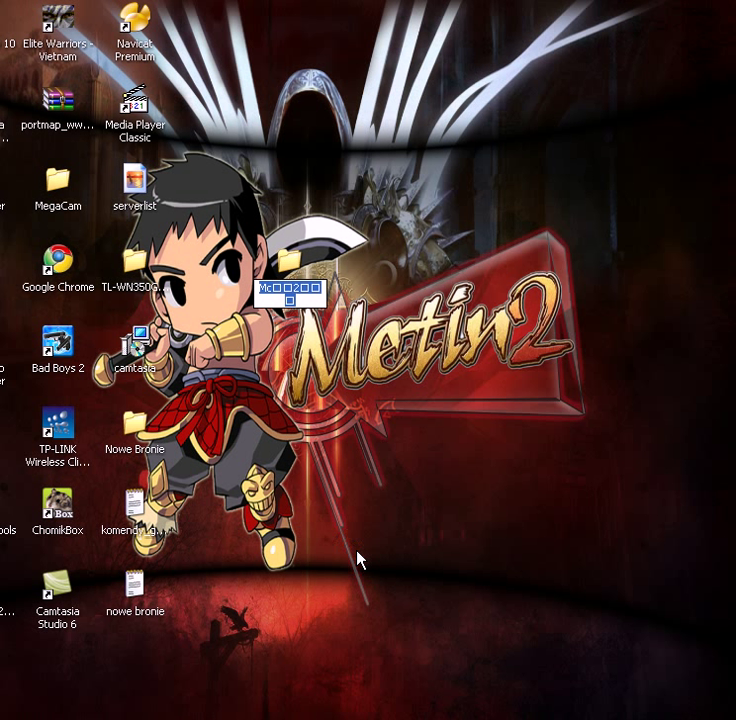
text(mt2-privv)
key(Return)
Step: Inside mt2-privv, rename the virtual hard drive image (.vhd) to 'mt2'
double_click(290, 262)
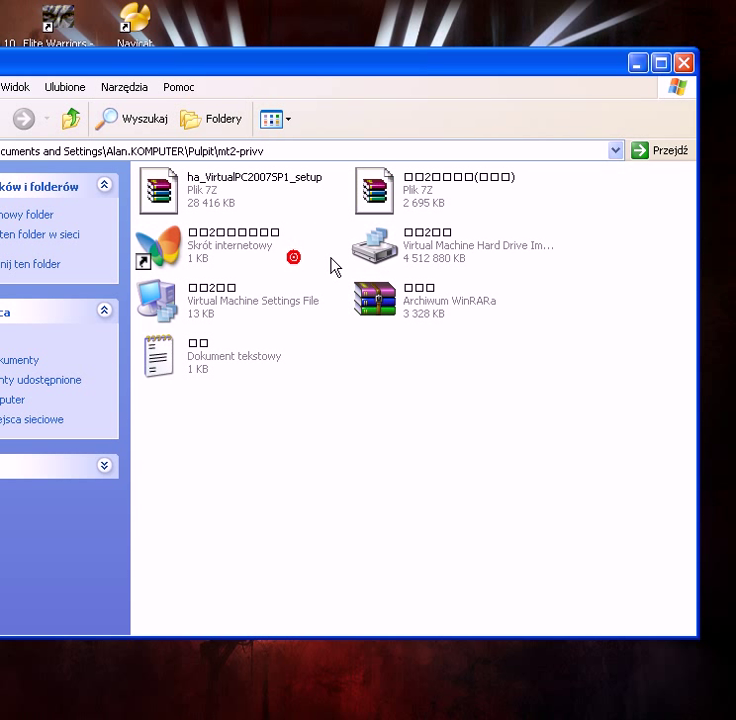
mouse_move(173, 188)
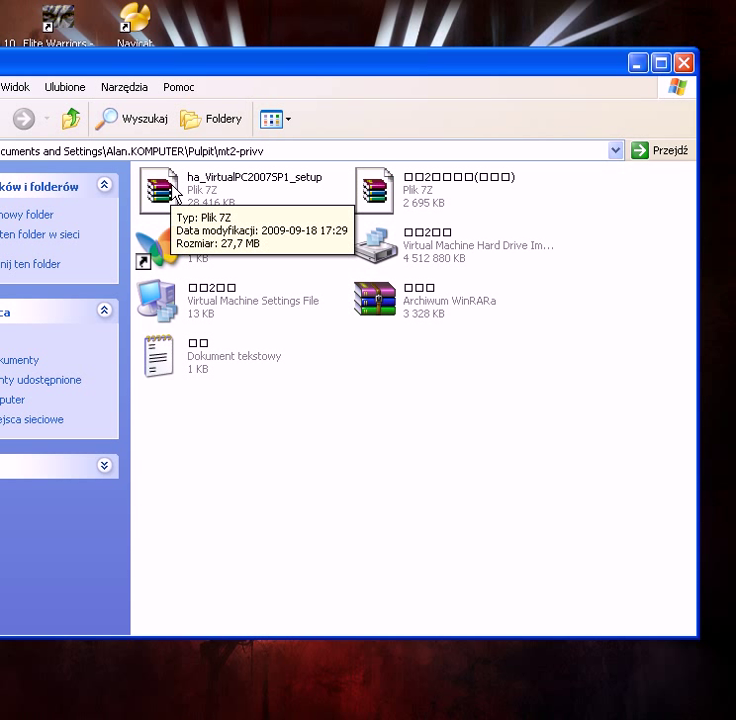
click(170, 184)
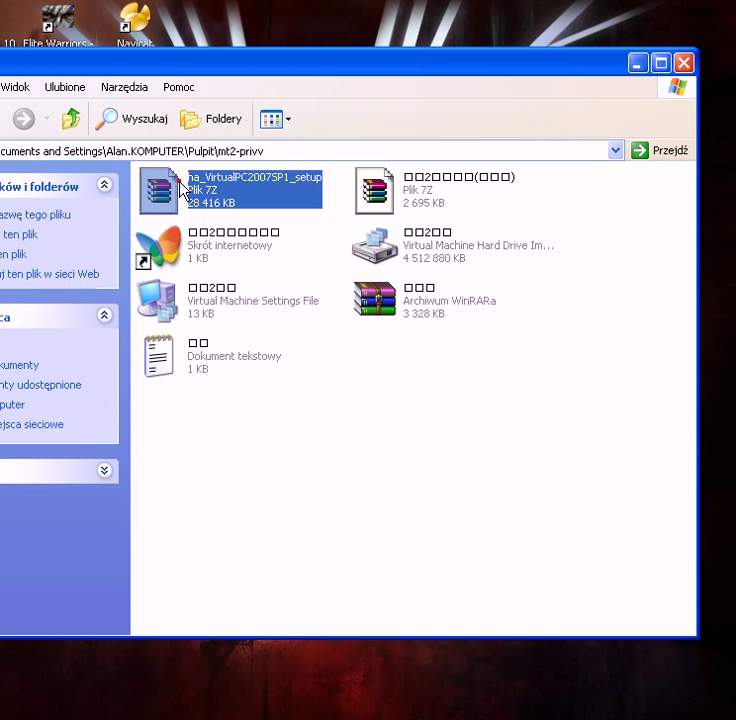
click(321, 371)
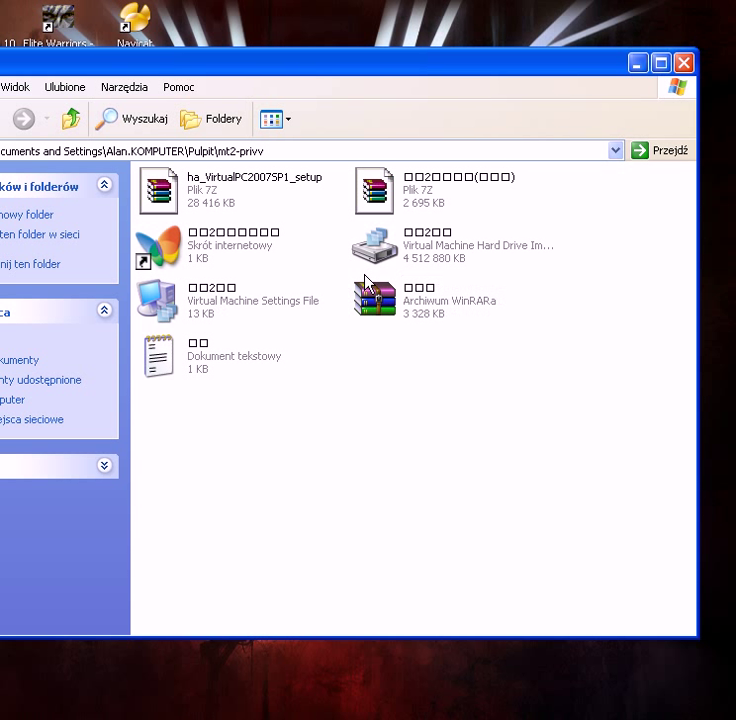
right_click(397, 254)
click(462, 479)
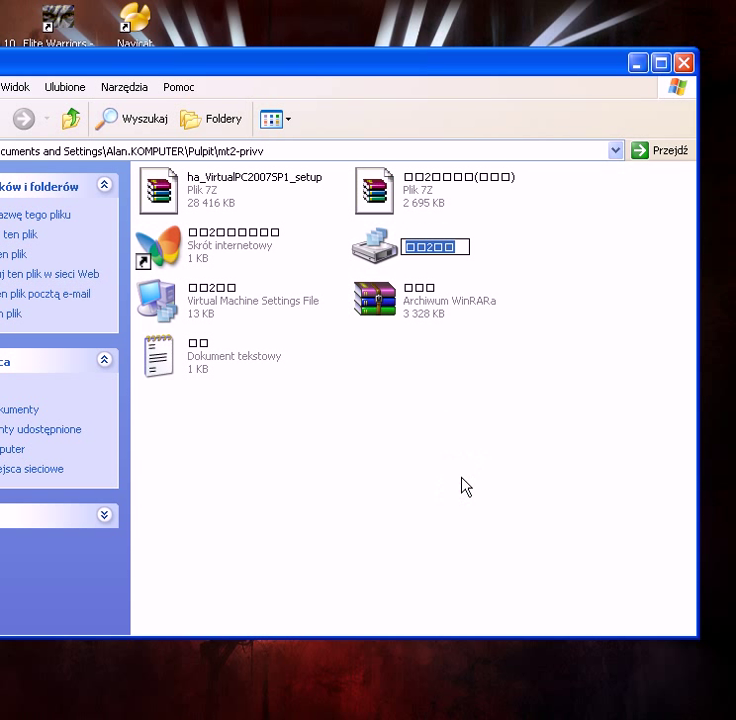
text(mt2)
key(Return)
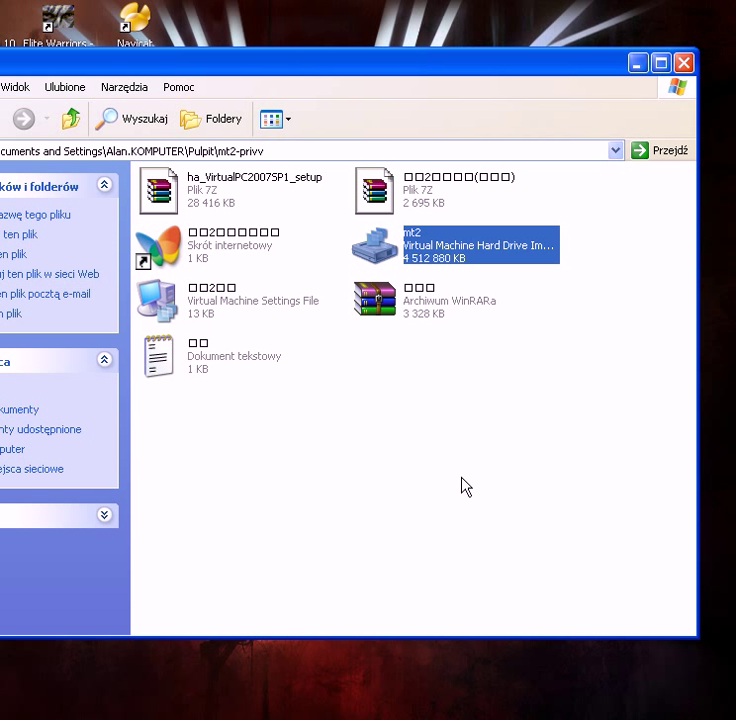
Step: Rename the virtual machine settings file (.vmc) to 'mt2'
right_click(213, 290)
click(319, 531)
text(mt2)
key(Return)
click(318, 536)
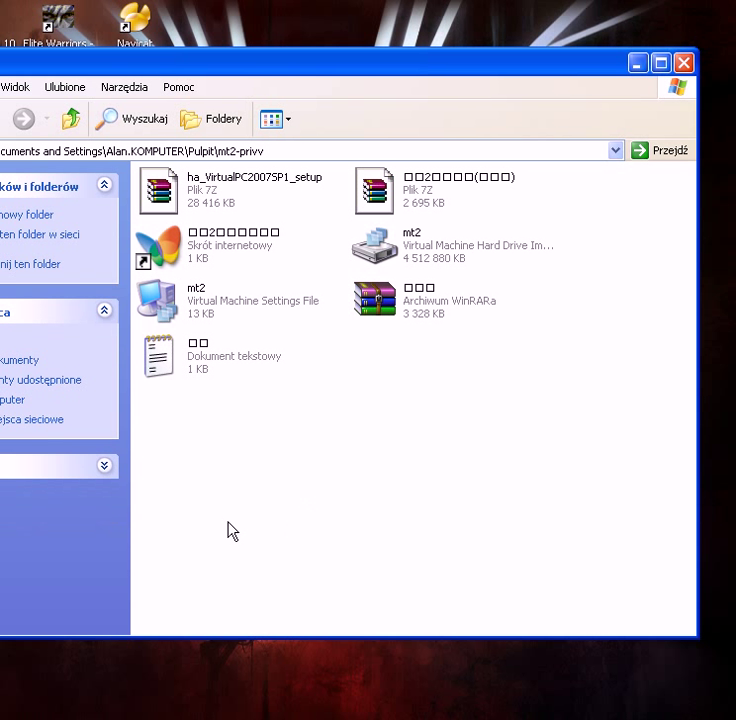
key(super)
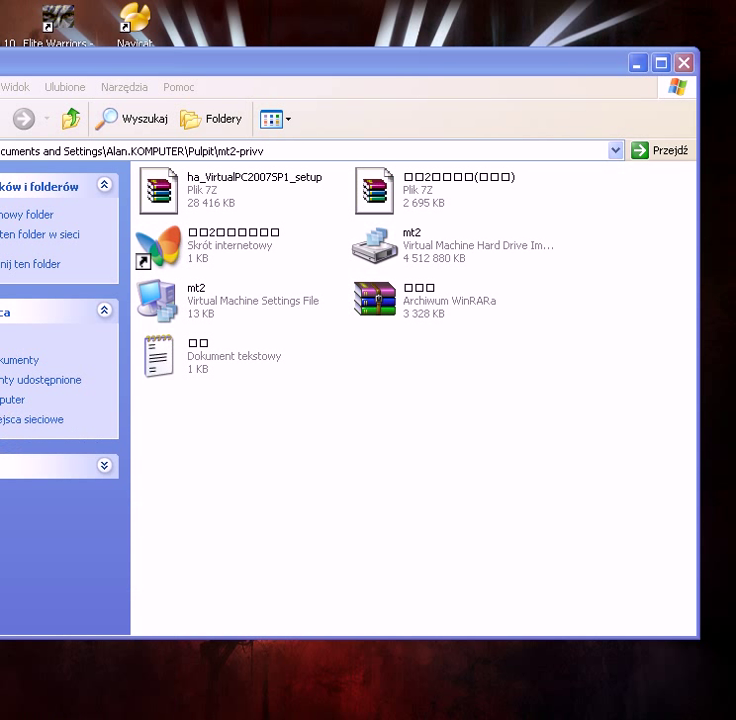
Step: Load mt2.vmc into Notepad and scroll to the hard drive path entries
drag(327, 77, 370, 330)
drag(186, 292, 251, 457)
drag(284, 335, 240, 106)
drag(30, 643, 70, 643)
scroll(294, 398, down, 3)
scroll(294, 398, down, 2)
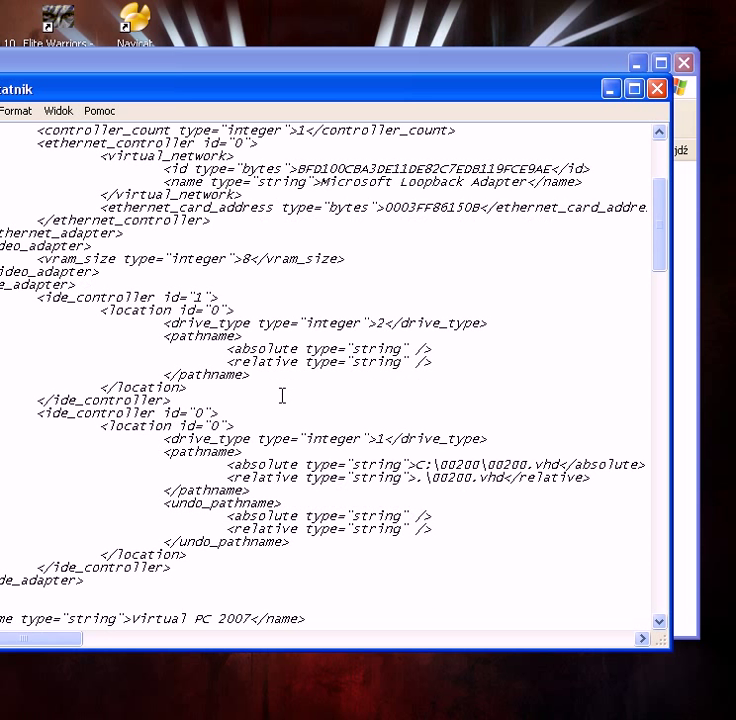
drag(61, 641, 95, 644)
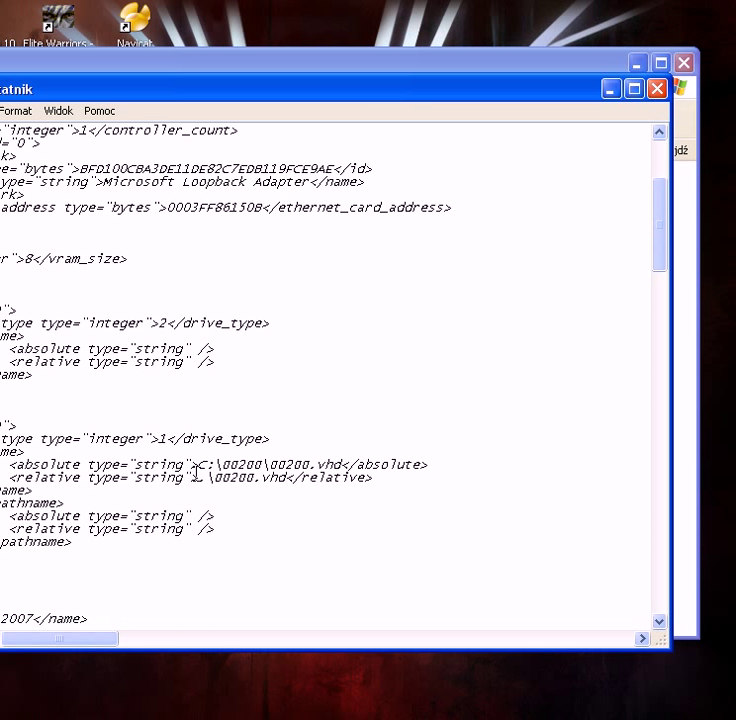
Step: Change the absolute disk path to C:\mt2-privv\mt2.vhd
drag(206, 463, 197, 463)
text(C)
drag(261, 465, 221, 465)
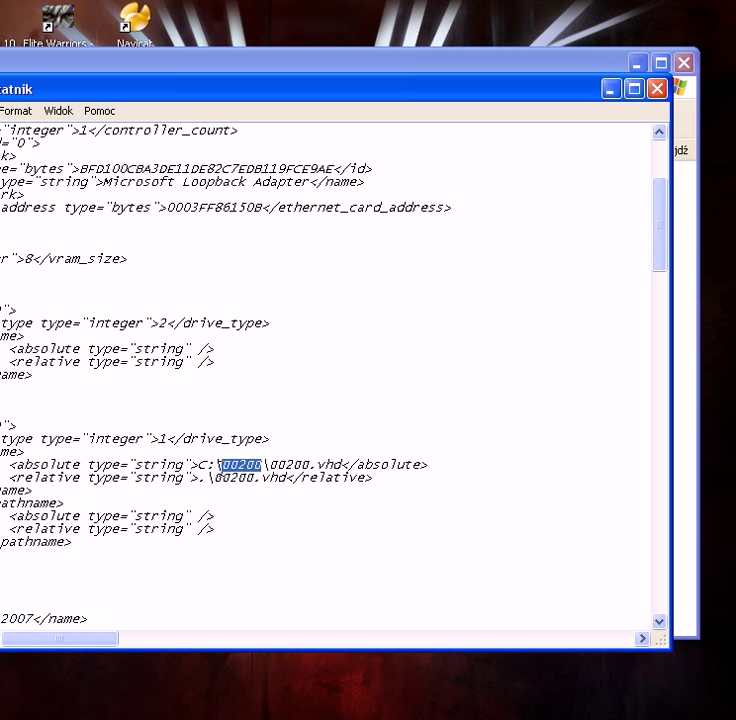
text(mt2-privv)
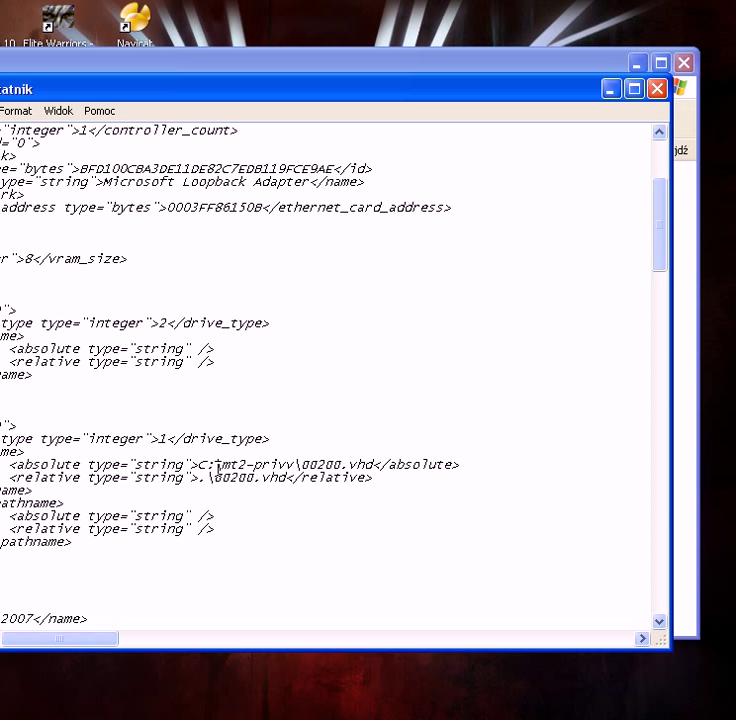
drag(340, 464, 301, 465)
text(mt2)
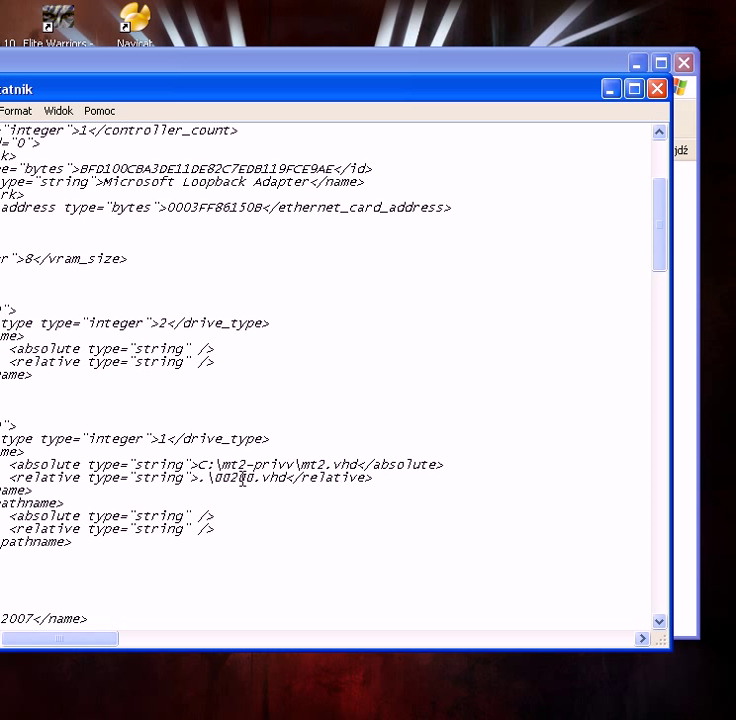
Step: Change the relative disk path to .\mt2.vhd and save the file on closing
drag(250, 480, 214, 481)
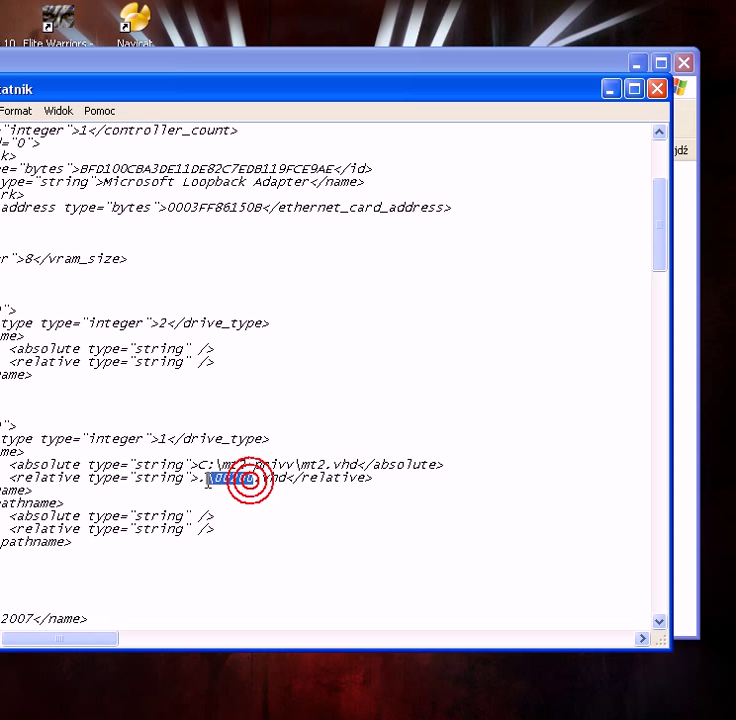
text(mt2)
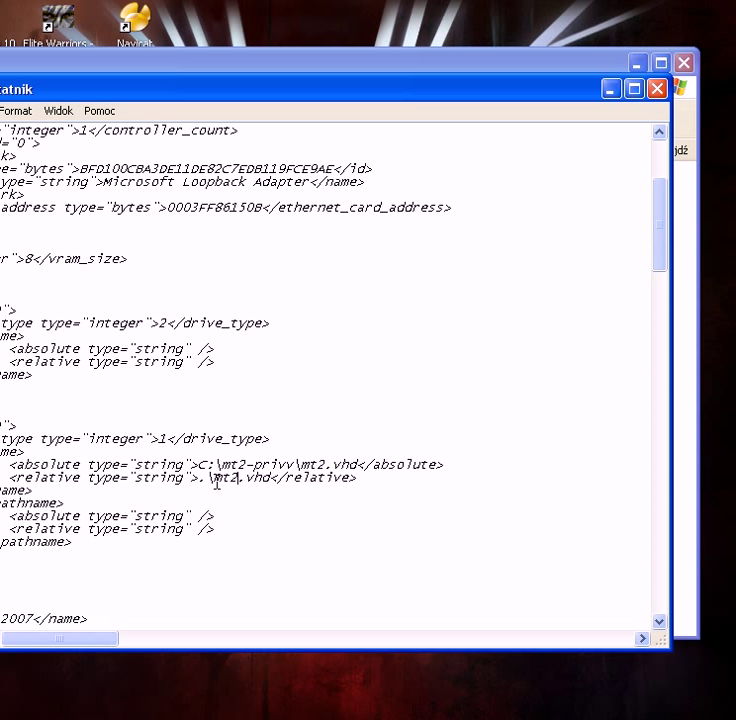
click(657, 90)
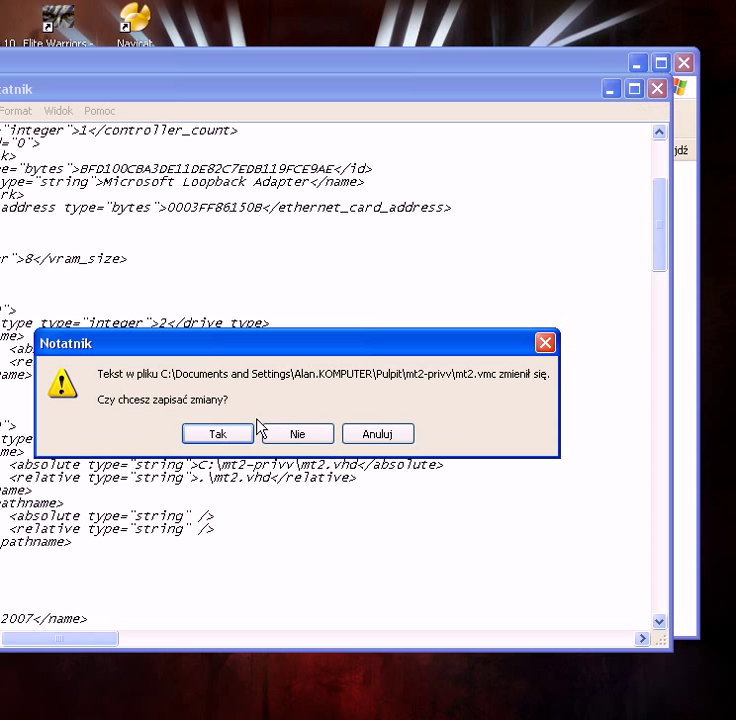
click(219, 432)
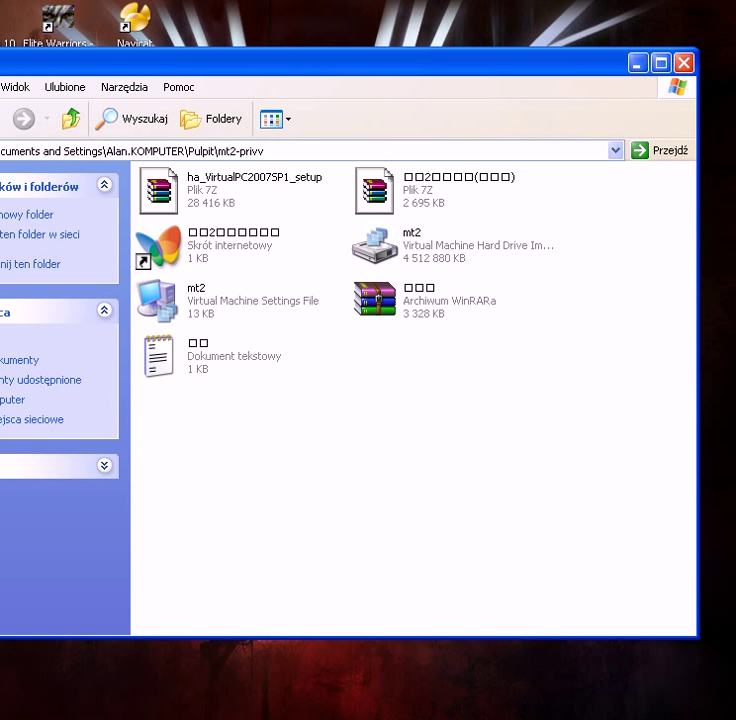
Step: Launch Add or Remove Programs from the Control Panel, then close the Control Panel
key(super)
click(50, 488)
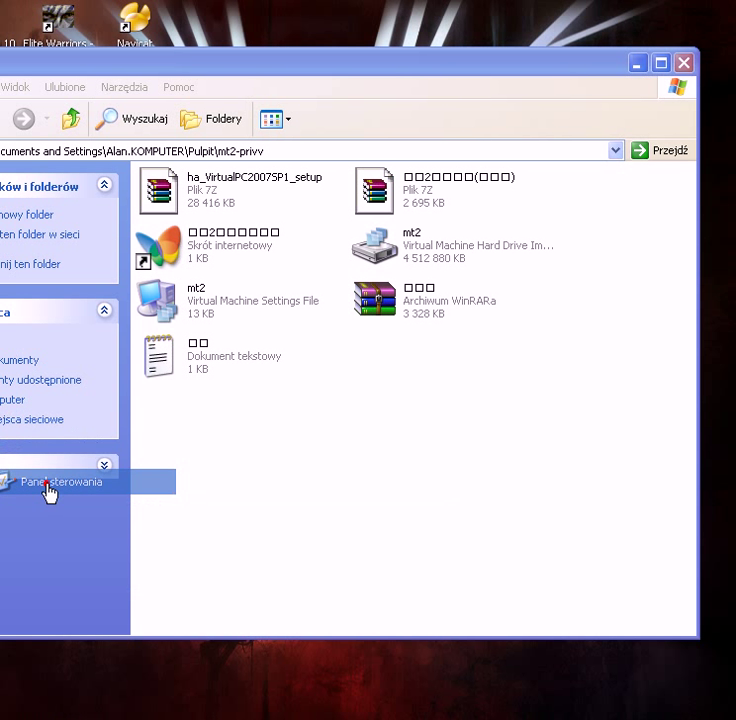
click(593, 165)
double_click(593, 165)
click(657, 15)
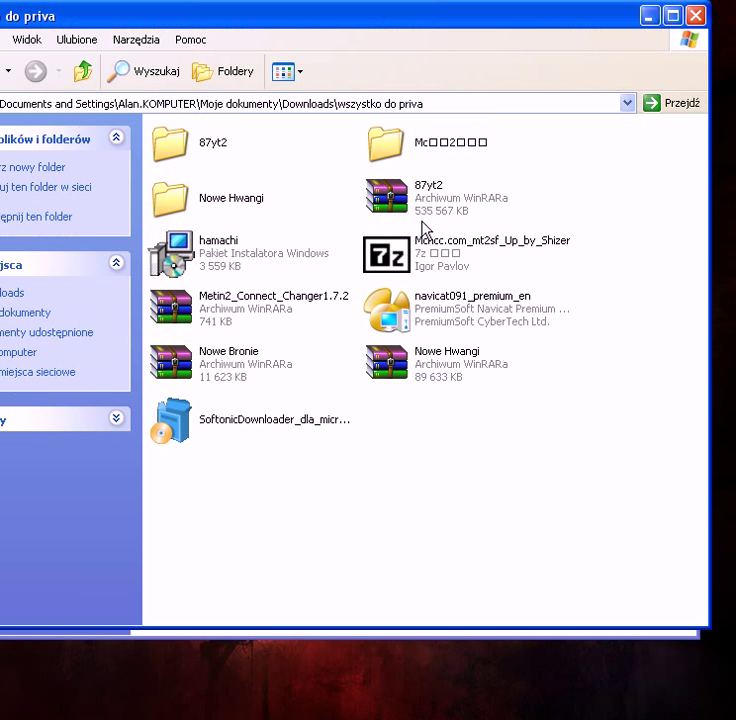
Step: Run the hamachi installer, accept the terms, install to the default folder and launch Hamachi
click(243, 250)
double_click(243, 250)
click(349, 380)
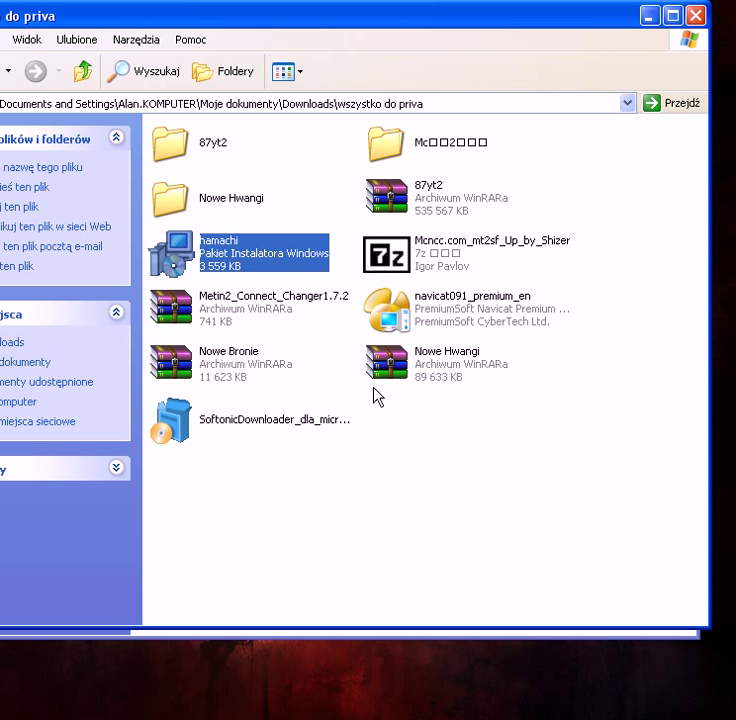
click(360, 520)
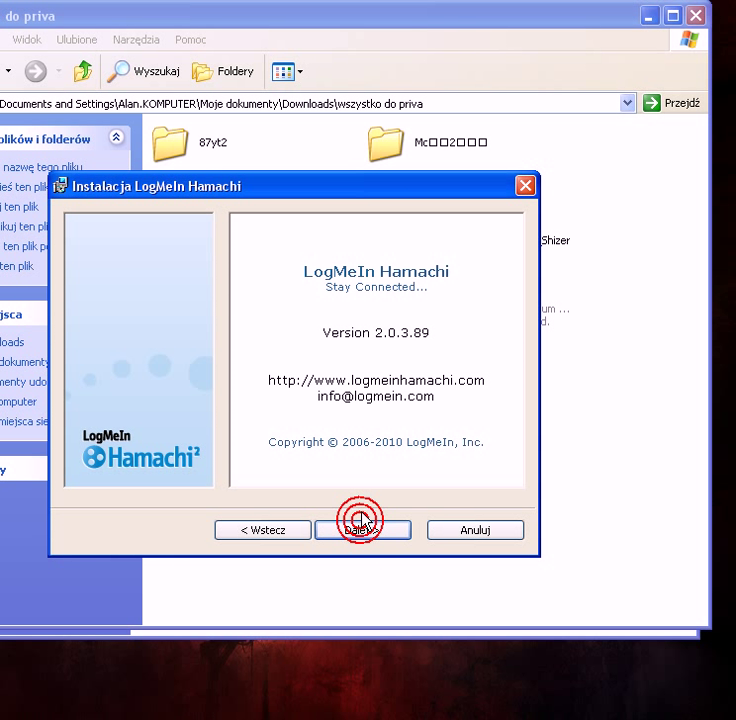
click(362, 527)
click(361, 528)
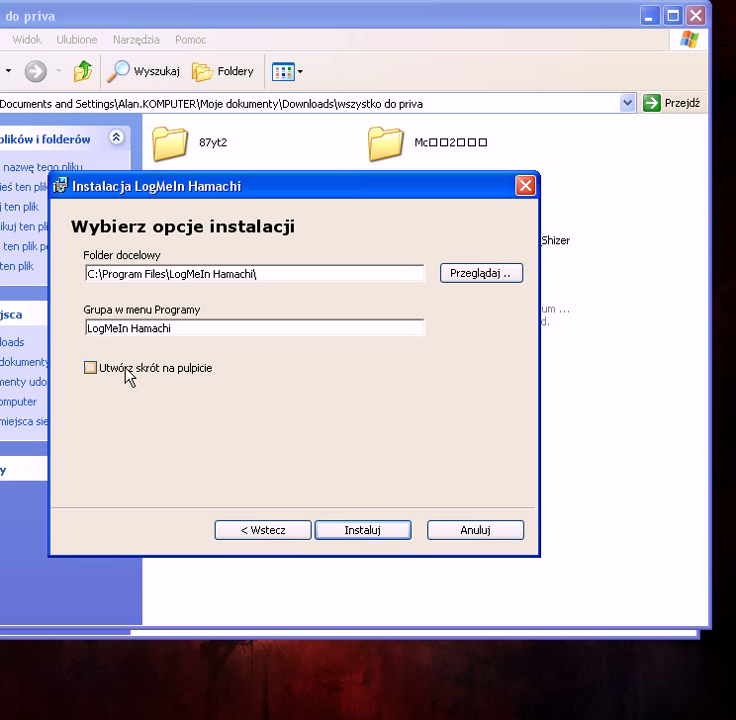
click(357, 528)
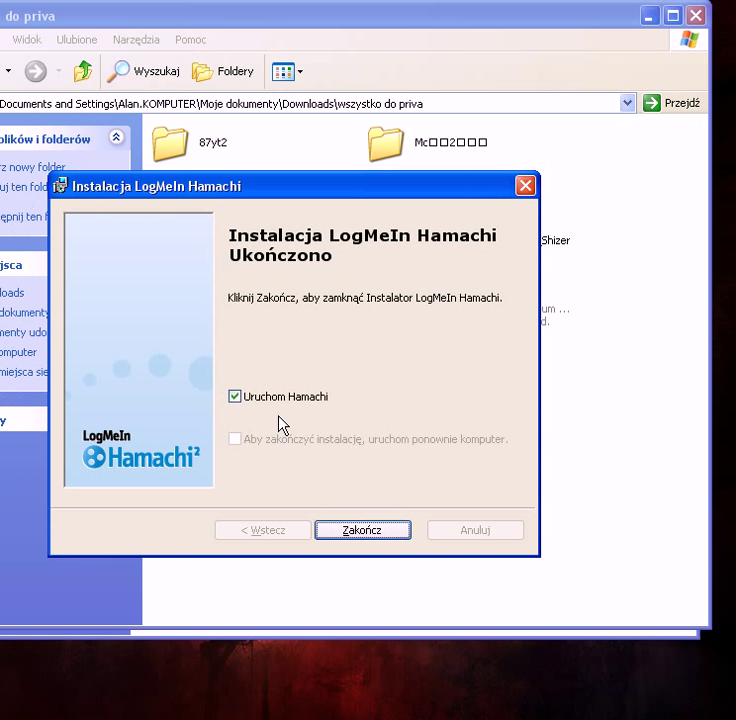
click(357, 528)
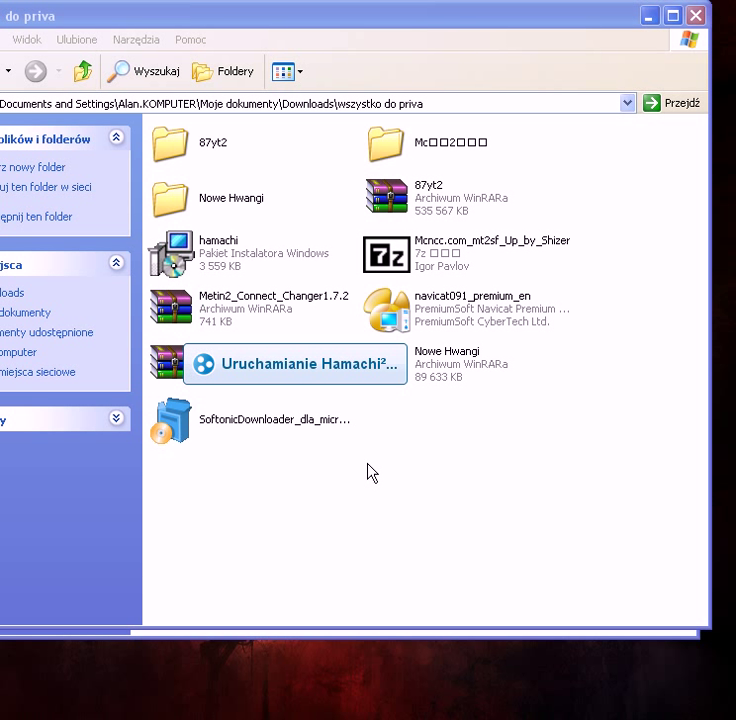
Step: Power on Hamachi and register the client as 'mt2', replacing 'komputer', to get 5.78.57.19
drag(2, 100, 325, 148)
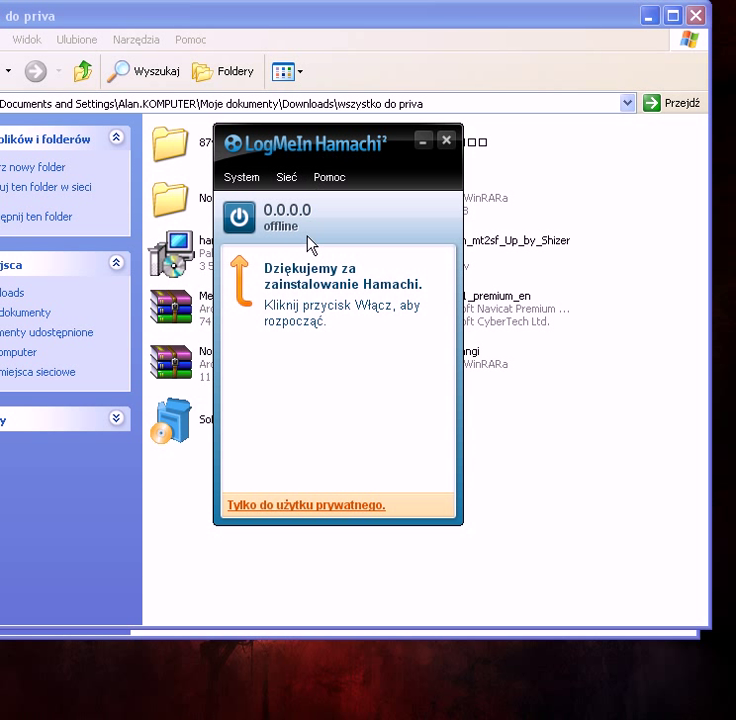
click(245, 222)
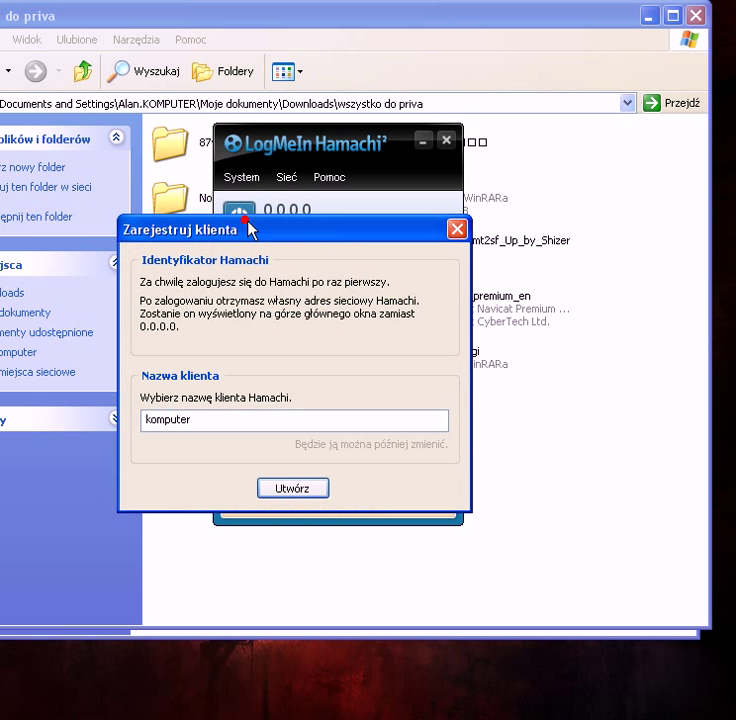
drag(291, 419, 126, 420)
key(BackSpace)
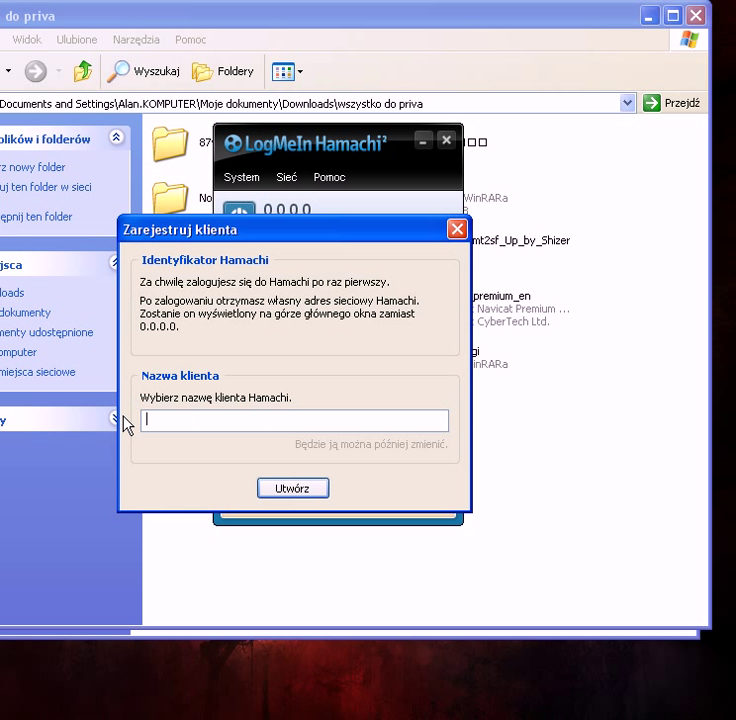
text(mt2-pri)
key(Return)
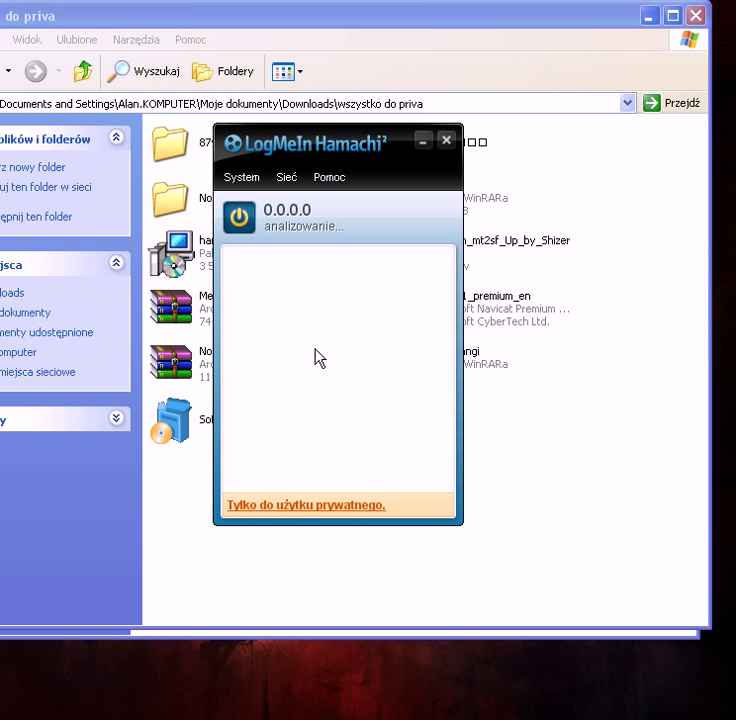
drag(309, 141, 324, 168)
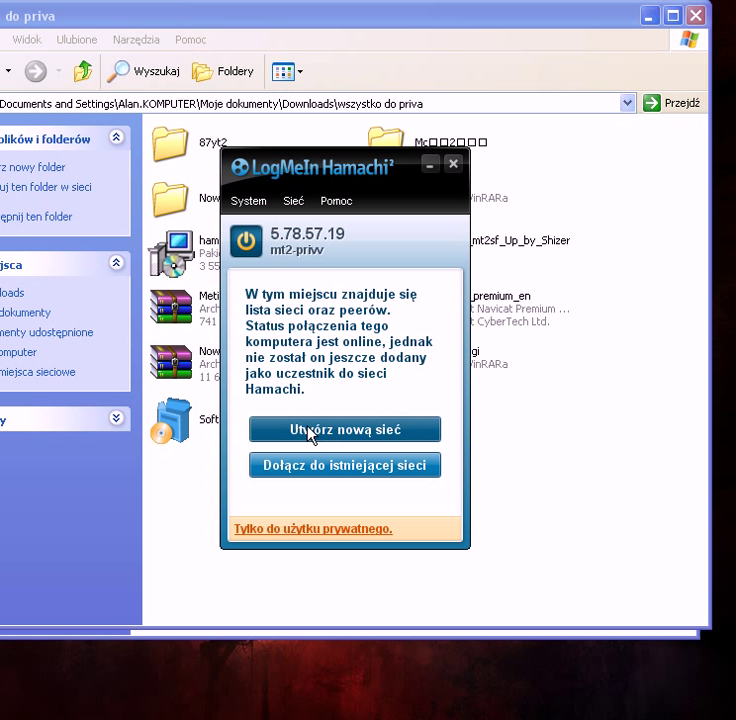
Step: Create the password-protected Hamachi network 'mt2-privvx'
click(344, 437)
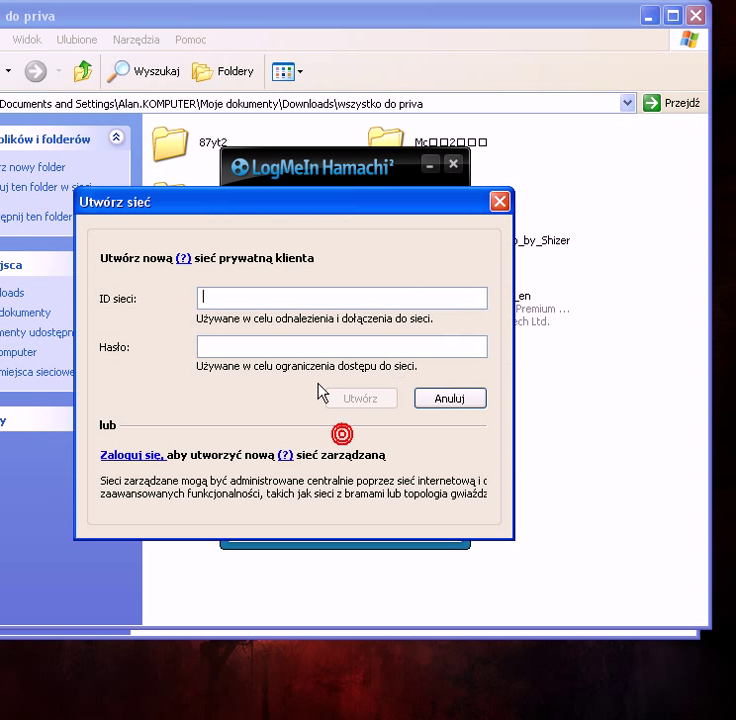
click(261, 296)
text(mt2-privv)
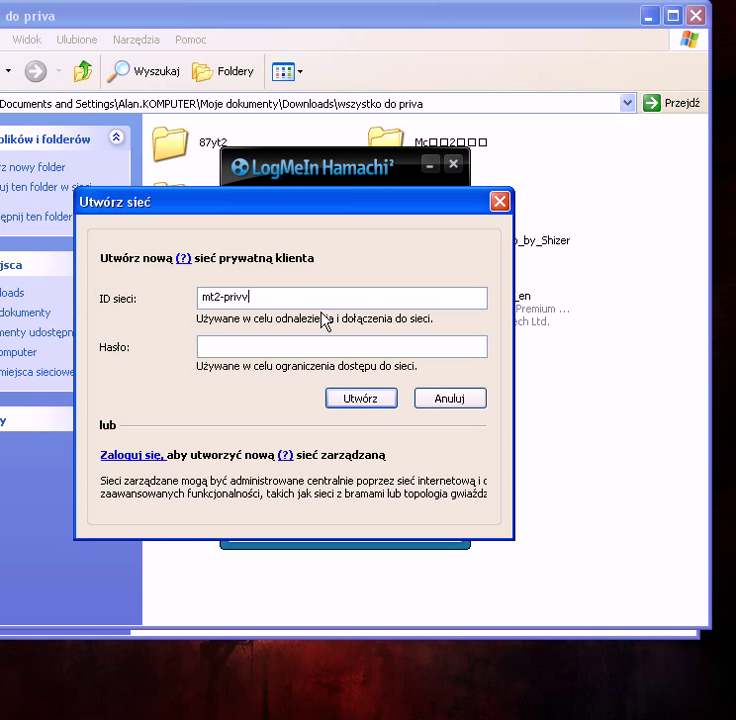
click(321, 340)
click(364, 406)
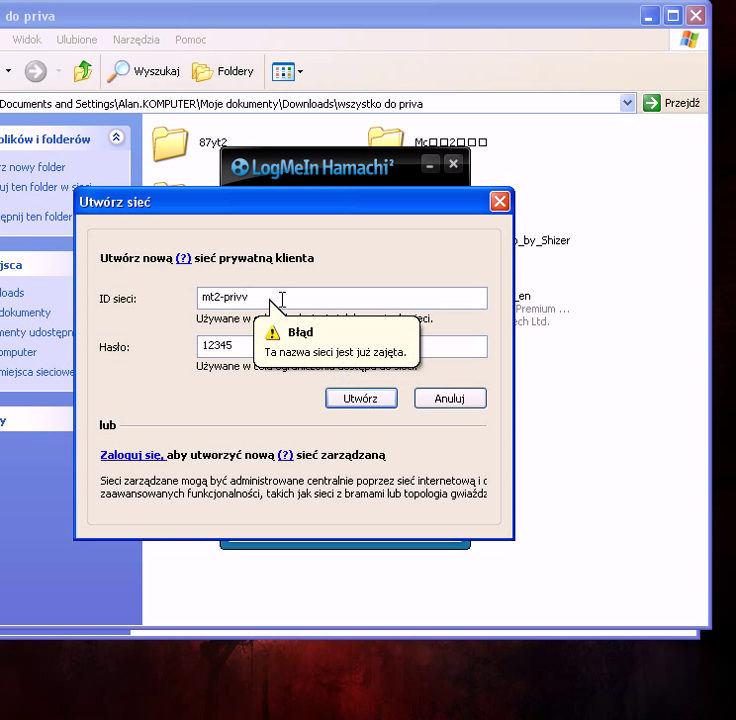
text(x)
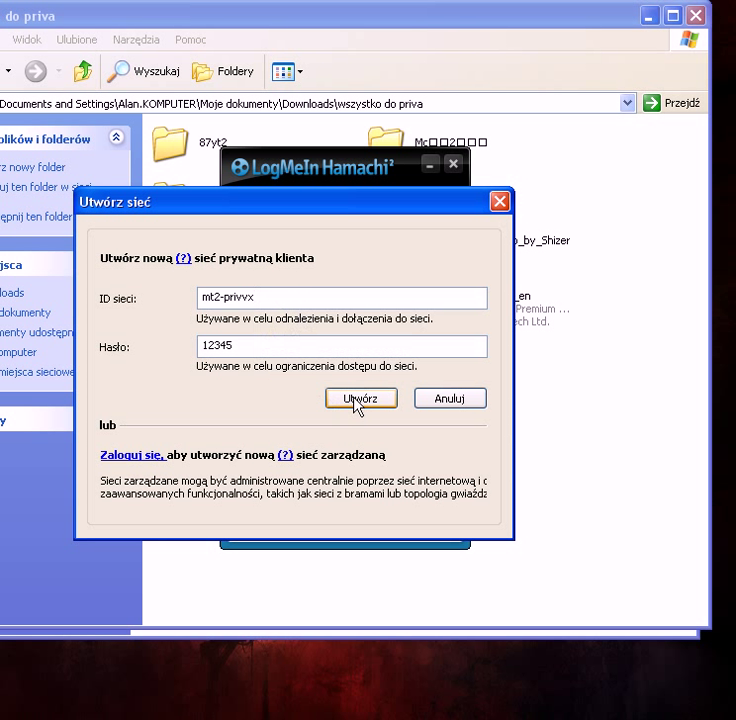
click(356, 400)
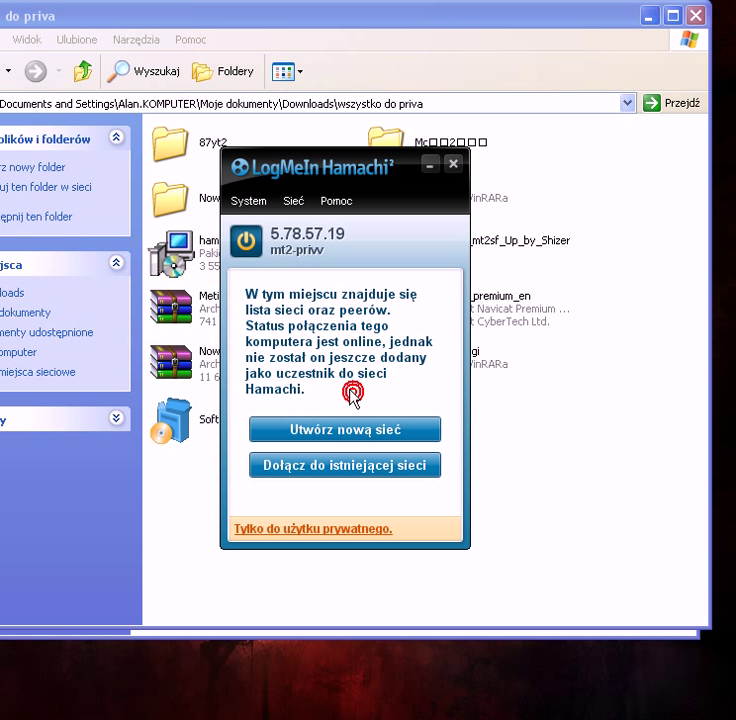
Step: Minimize Hamachi and launch Virtual PC from the Start menu
click(431, 165)
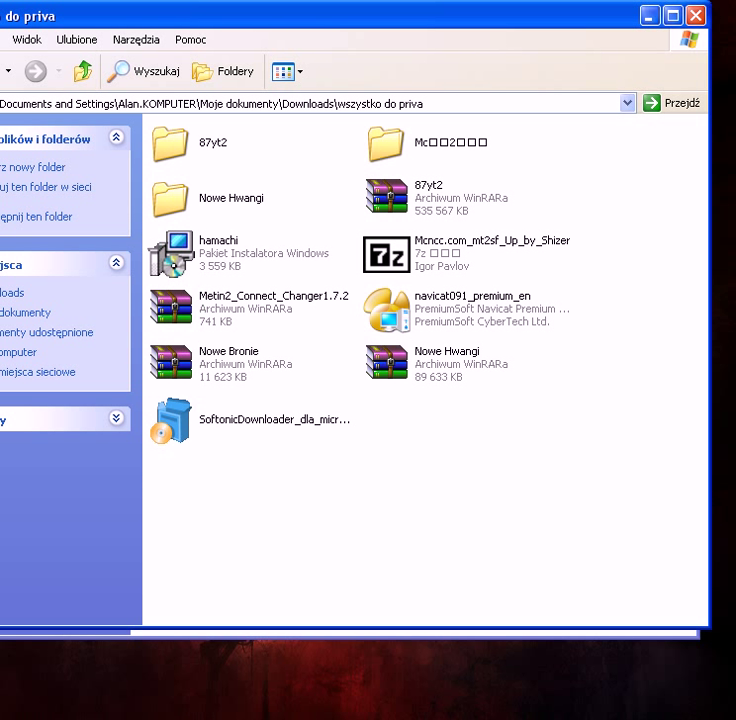
key(super)
key(Return)
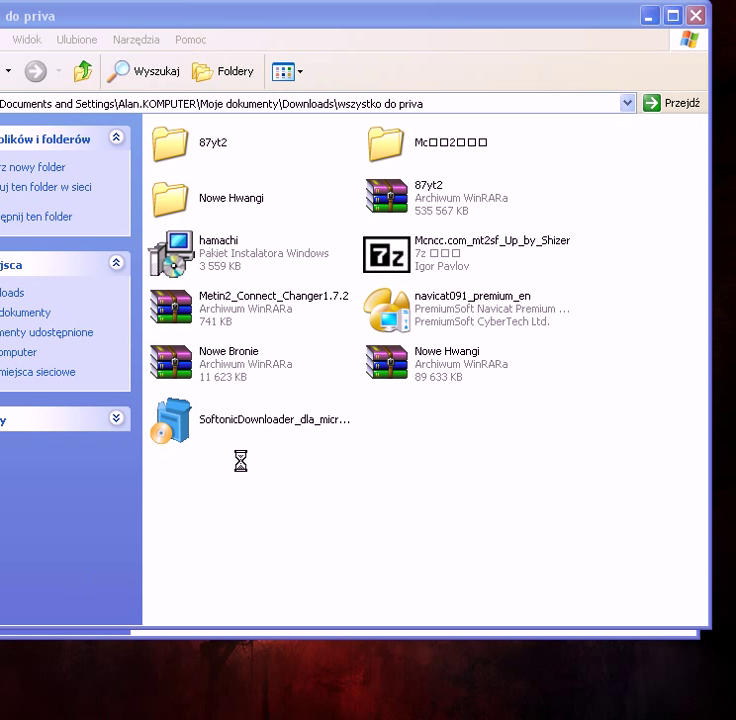
Step: Remove the old mt2 entry and start the wizard to add an existing virtual machine
click(461, 362)
click(380, 425)
click(448, 306)
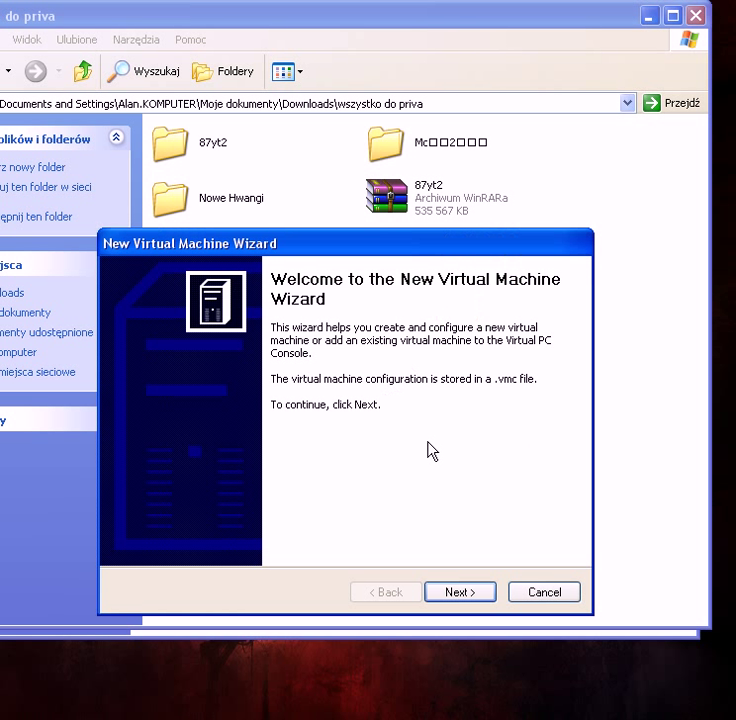
click(463, 592)
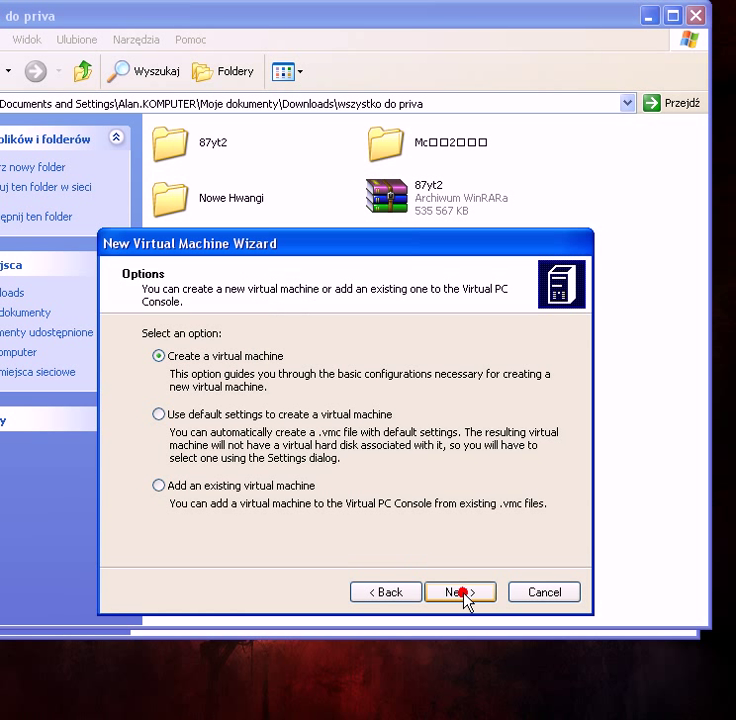
click(160, 487)
click(450, 594)
Step: Select mt2.vmc from Desktop > mt2-privv and finish the wizard with settings opening
click(524, 388)
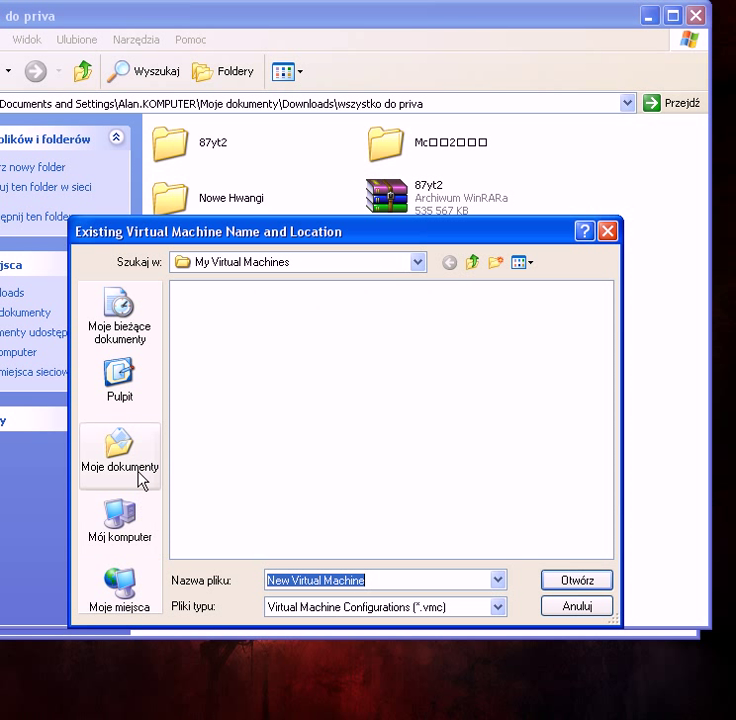
click(122, 390)
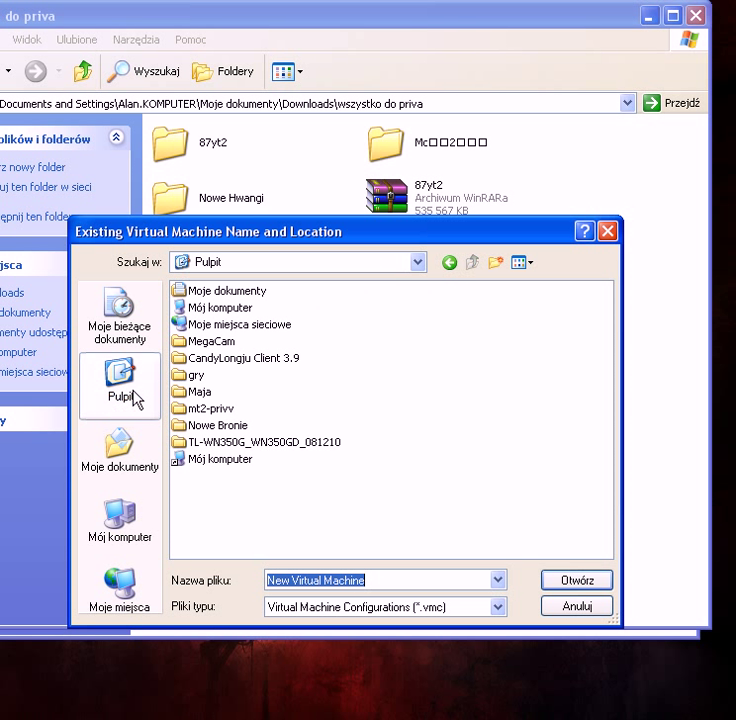
double_click(210, 410)
click(201, 294)
click(197, 289)
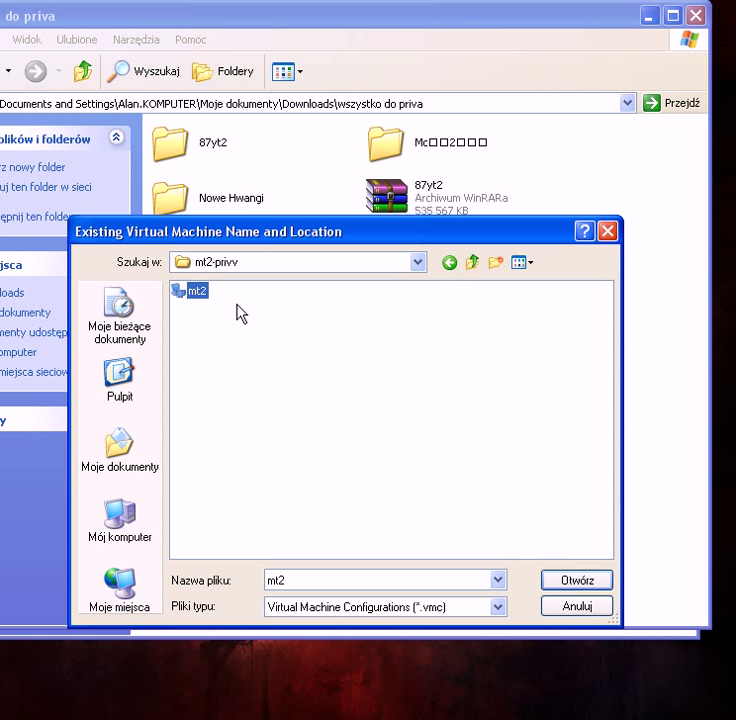
click(556, 580)
click(471, 592)
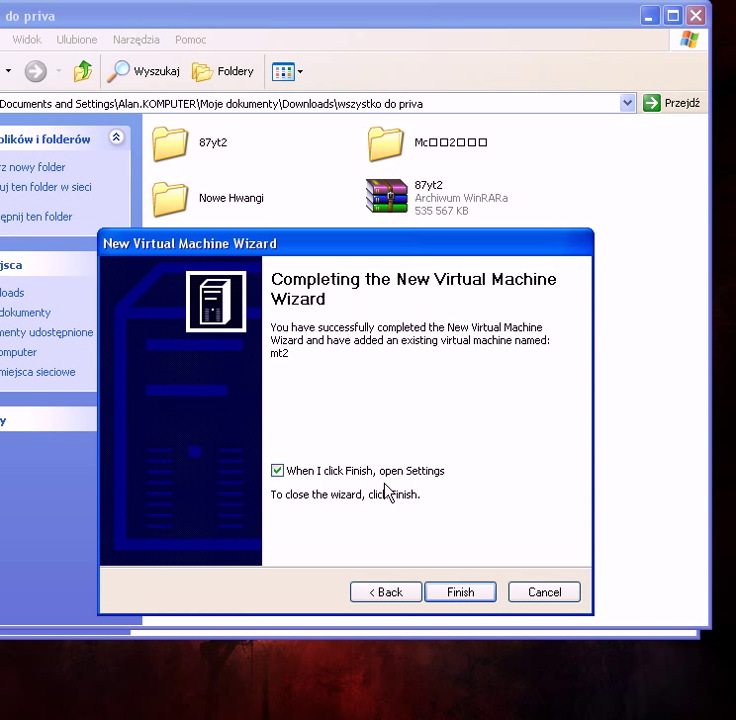
click(458, 591)
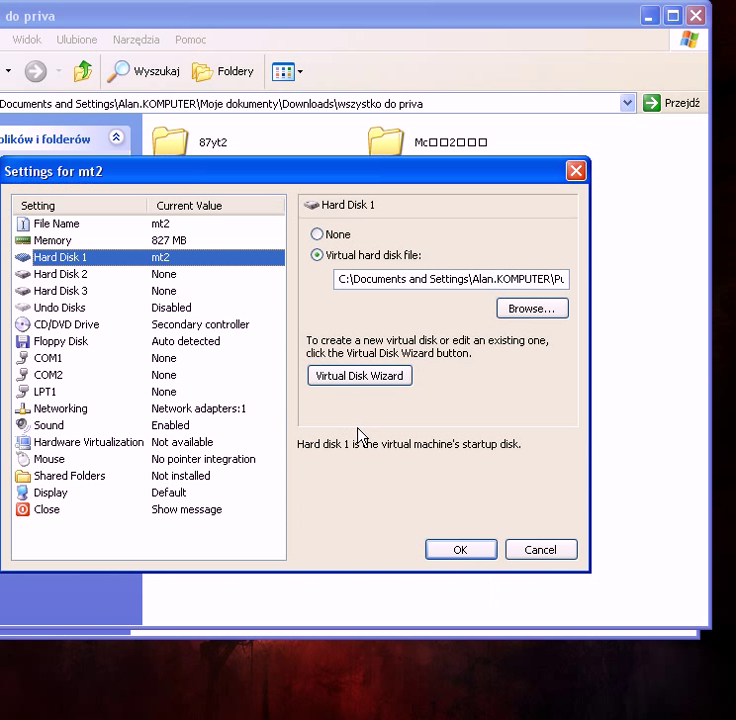
Step: Lower mt2's memory from 827 MB to 179 MB and put adapter 1 on Hamachi Network Interface
click(52, 240)
drag(552, 328, 372, 334)
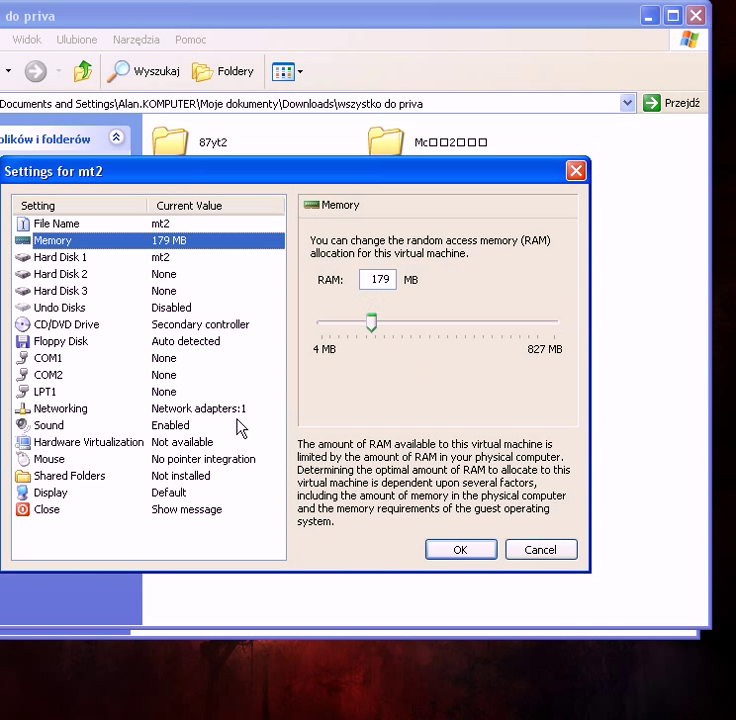
click(70, 409)
click(449, 272)
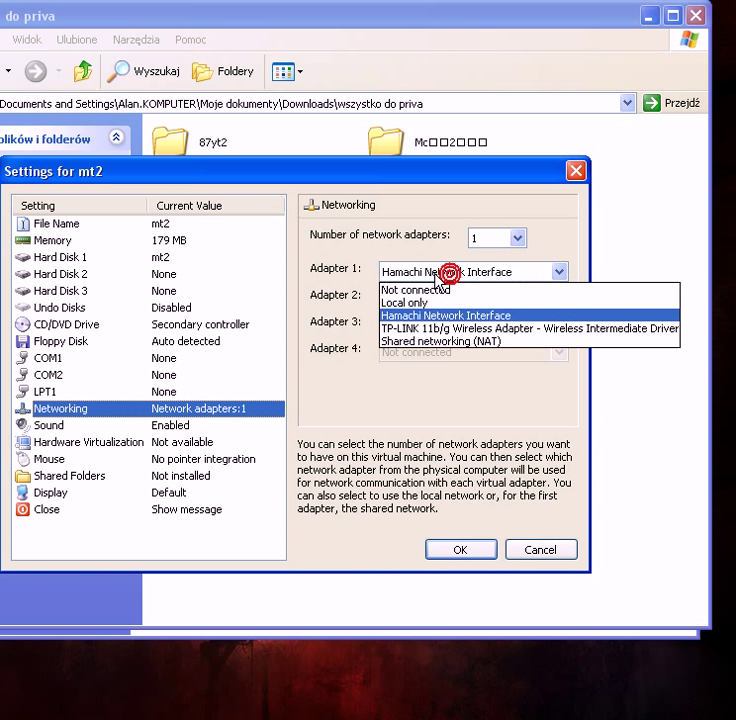
click(432, 314)
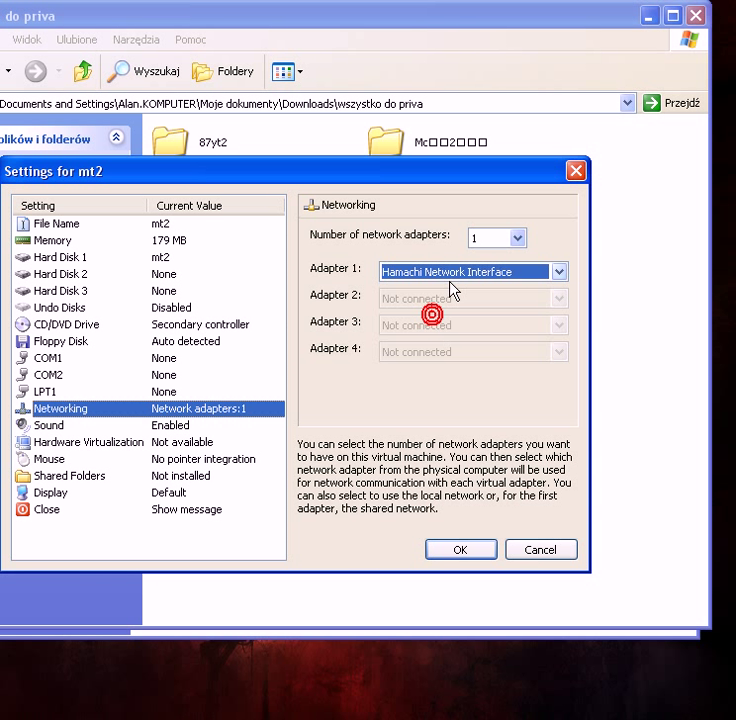
Step: Save mt2's settings and move the booting FreeBSD VM window up and left
click(463, 553)
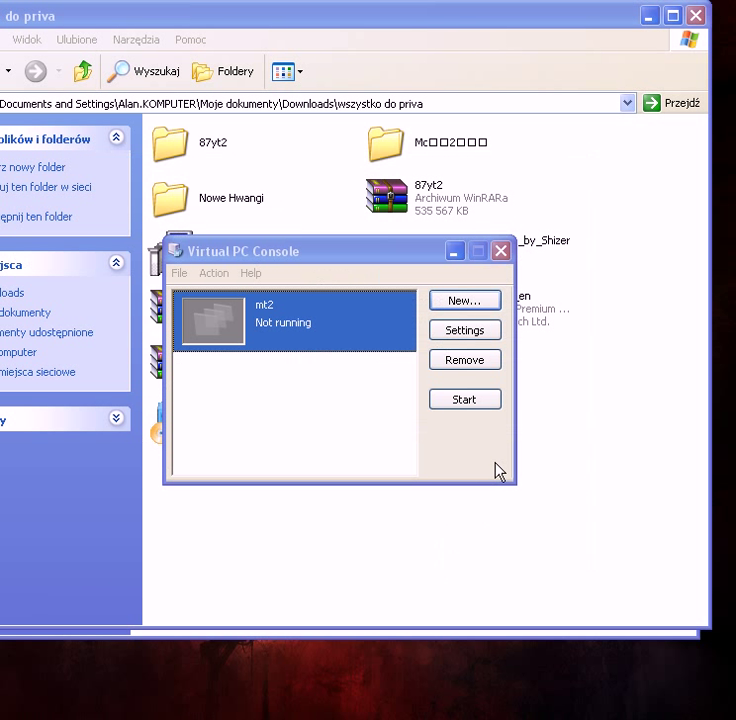
drag(400, 243, 205, 138)
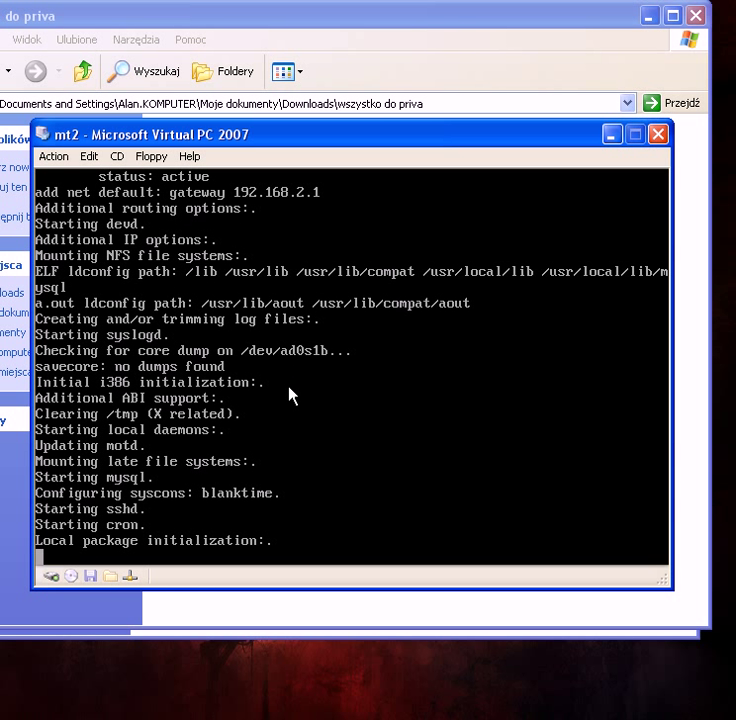
Step: Log into the FreeBSD console as root and run sysinstall
text(root)
key(Return)
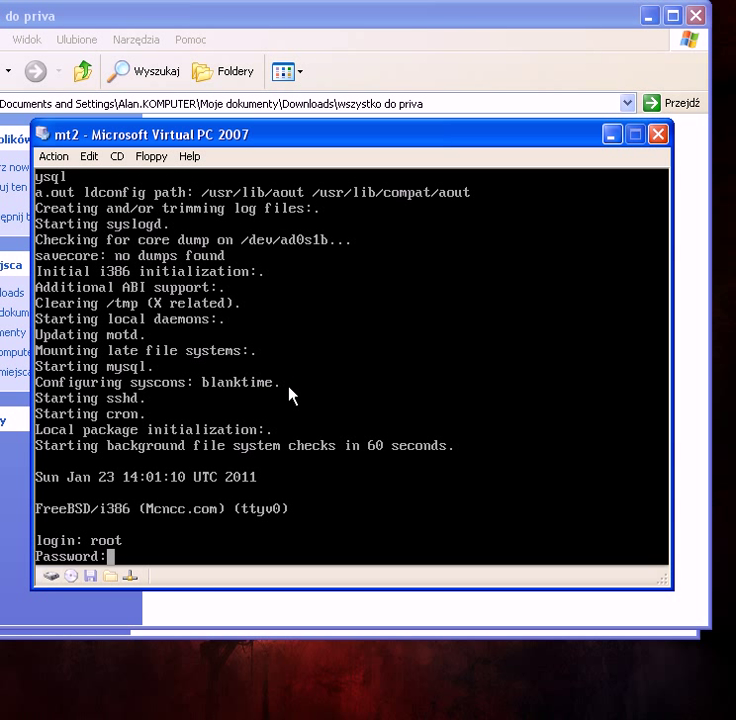
key(Return)
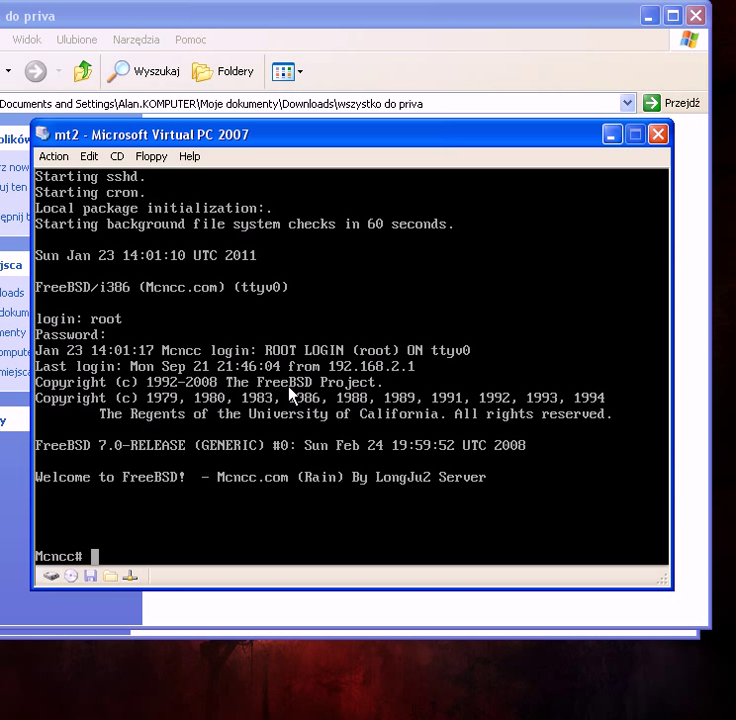
text(sysinst)
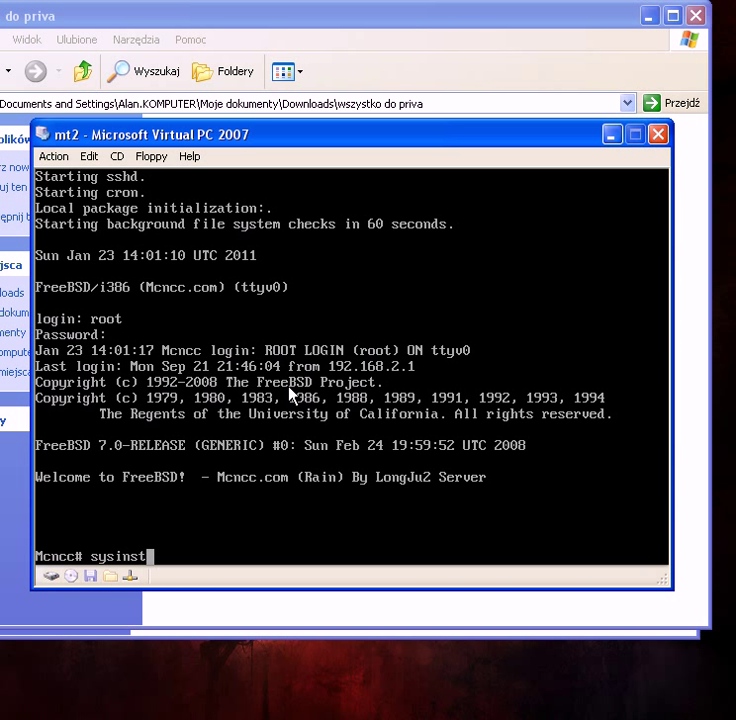
text(all)
key(Return)
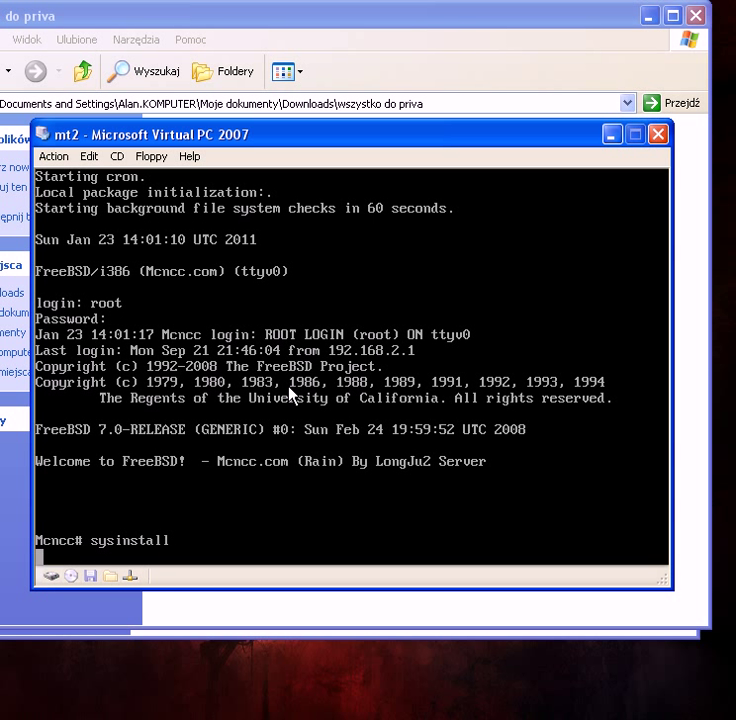
Step: In sysinstall, go to Configure > Networking > Interfaces, pick de0 and decline IPv6 configuration
key(Down)
key(Down)
key(Down)
key(Down)
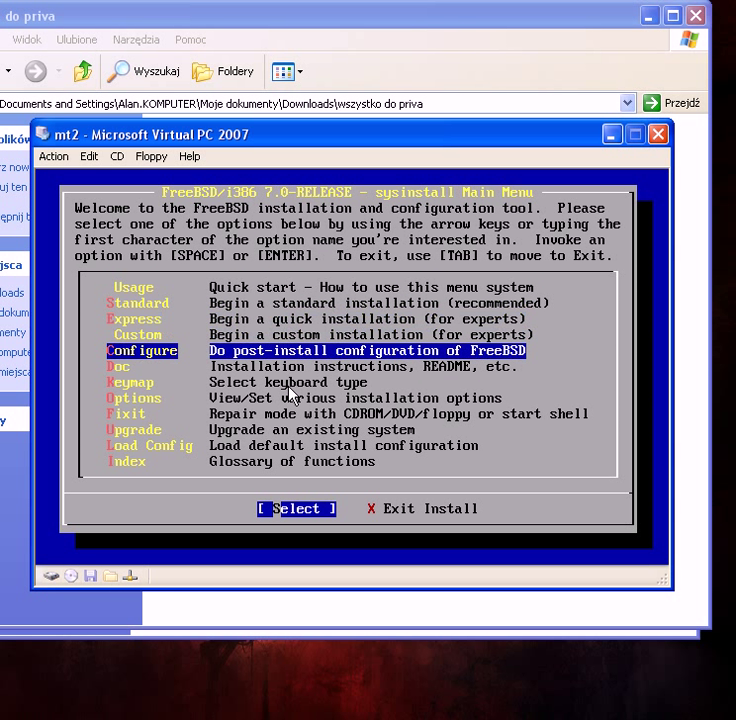
key(Return)
key(Down)
key(Down)
key(Down)
key(Down)
key(Down)
key(Down)
key(Down)
key(Down)
key(Down)
key(Down)
key(Down)
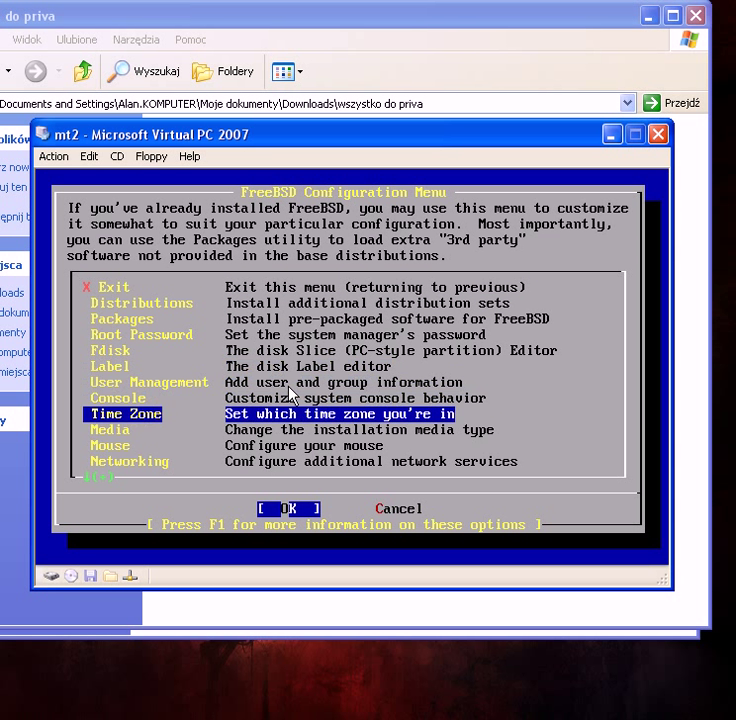
key(Return)
key(Down)
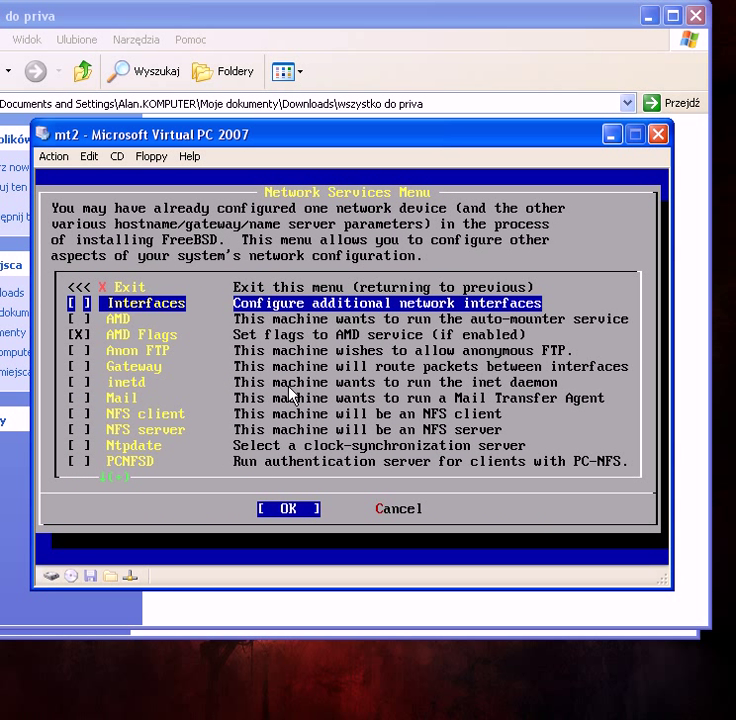
key(Return)
key(Return)
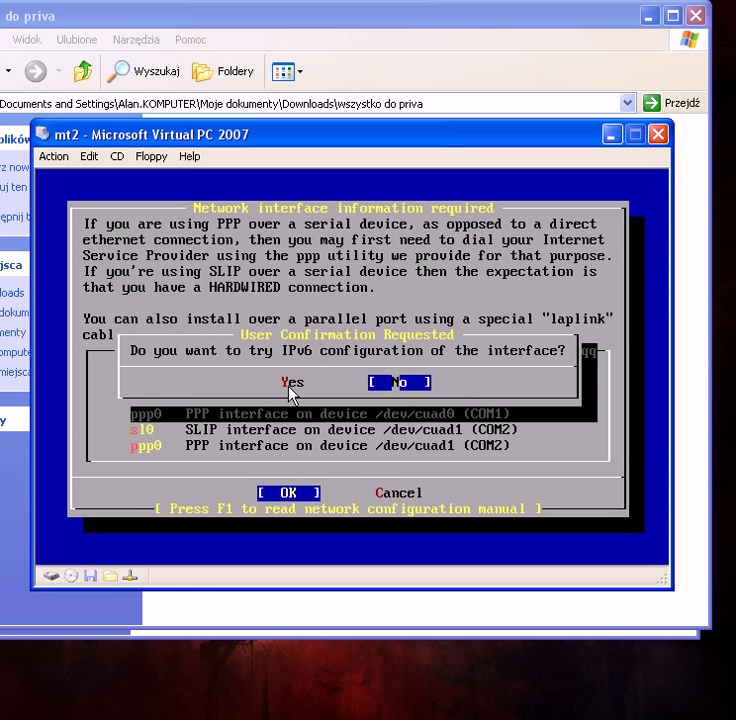
key(Return)
key(Return)
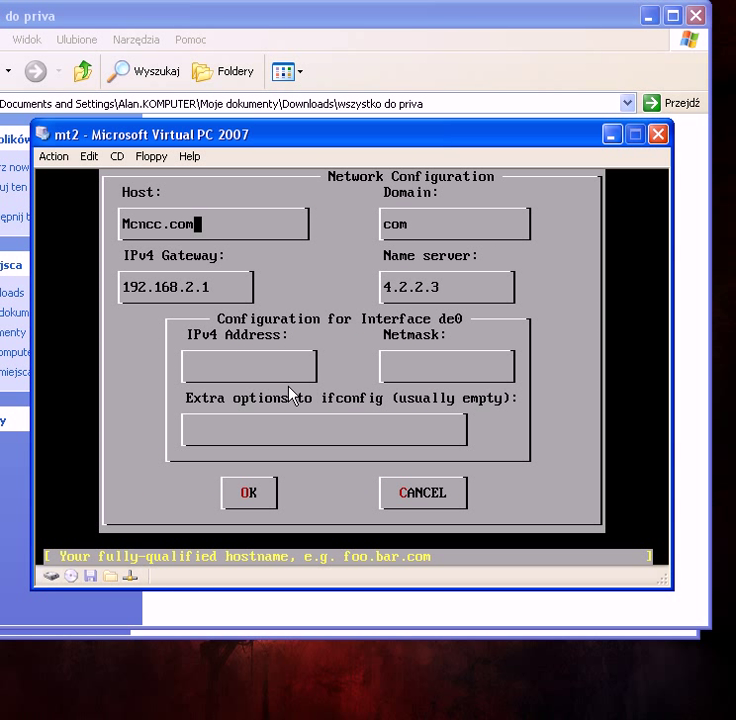
Step: Enter de0's gateway 5.78.57.19, IPv4 address 5.78.57.100 and netmask 255.0.0.0
key(Tab)
key(Tab)
key(BackSpace)
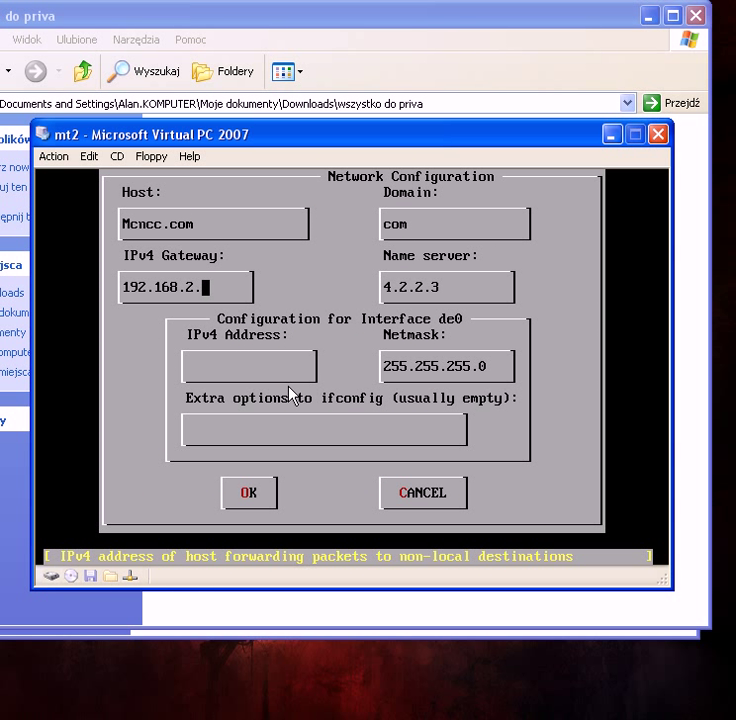
key(BackSpace)
key(BackSpace)
key(BackSpace)
key(BackSpace)
key(BackSpace)
key(BackSpace)
key(BackSpace)
key(BackSpace)
key(BackSpace)
key(BackSpace)
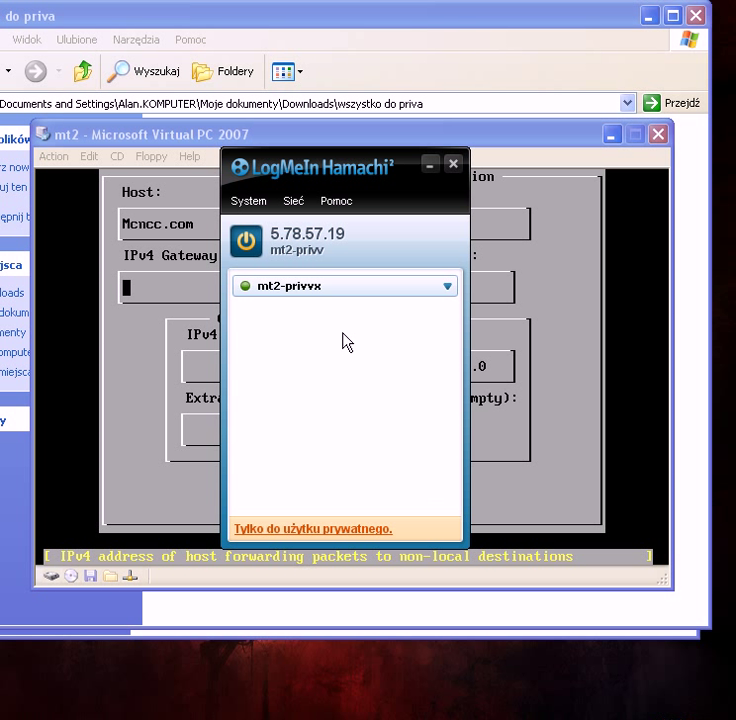
drag(411, 131, 466, 47)
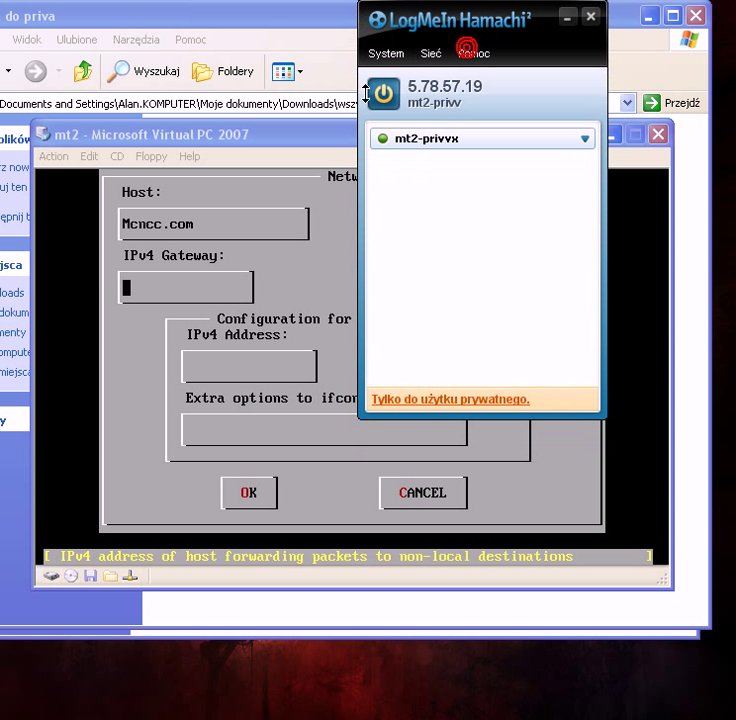
click(210, 134)
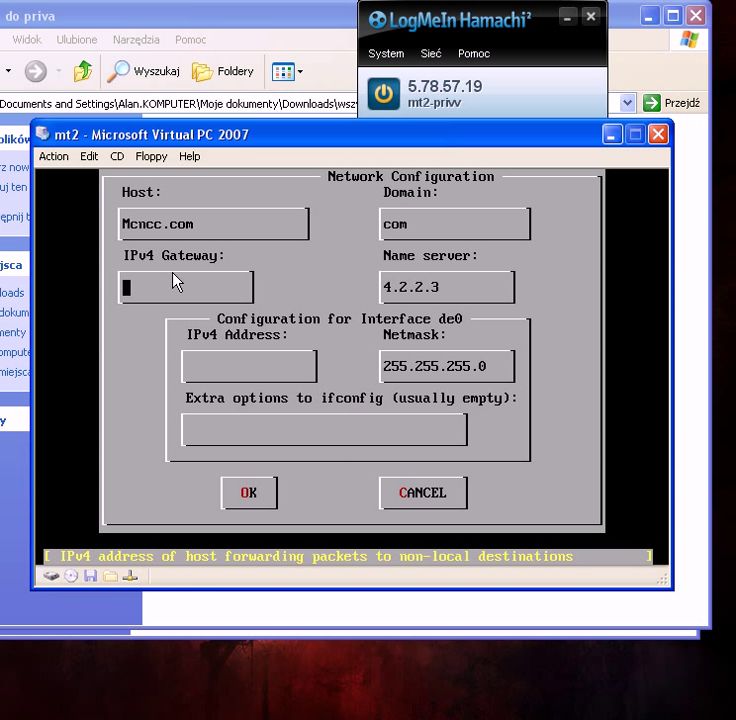
text(5.78.57.19)
key(Tab)
key(Tab)
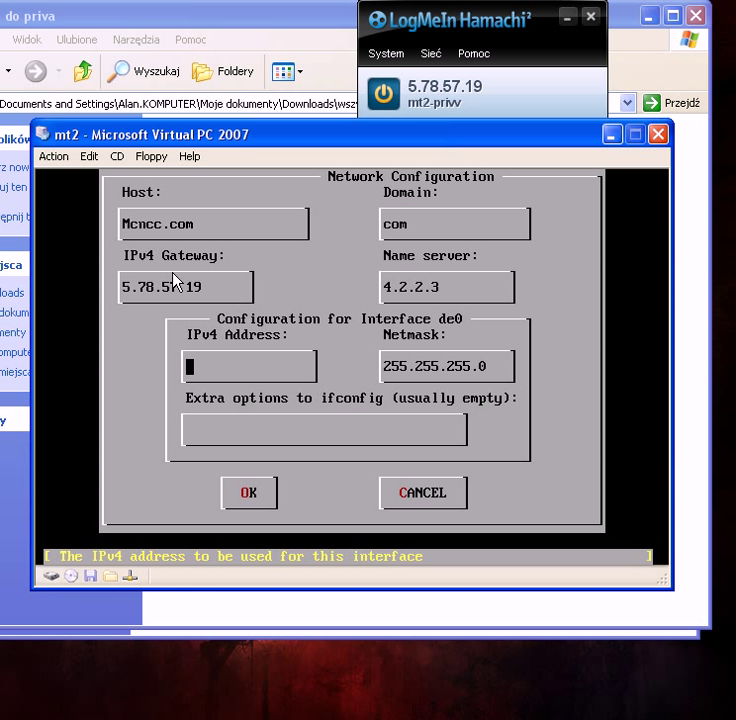
text(5.78.57)
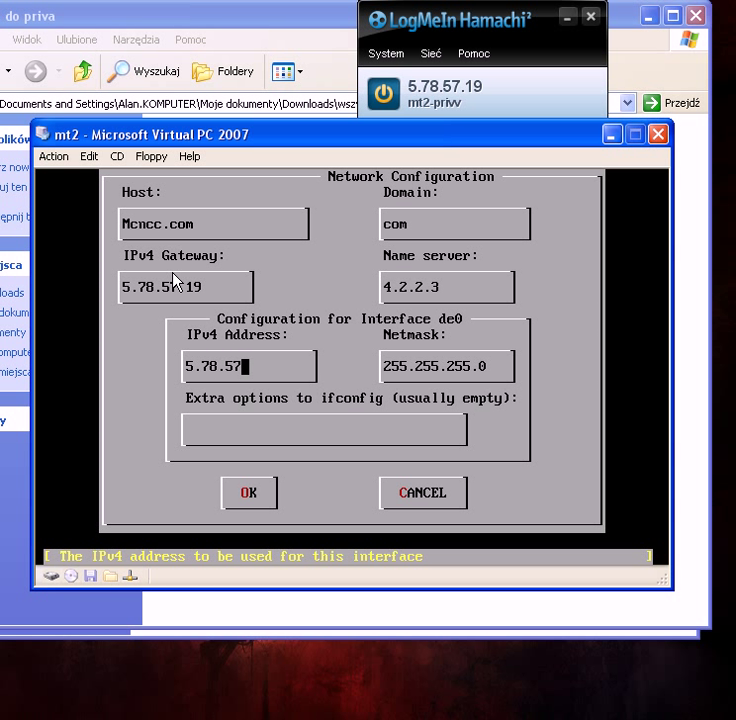
text(.100)
key(Tab)
key(BackSpace)
key(BackSpace)
key(BackSpace)
key(BackSpace)
key(BackSpace)
key(BackSpace)
key(BackSpace)
key(BackSpace)
key(BackSpace)
key(BackSpace)
key(BackSpace)
key(BackSpace)
key(BackSpace)
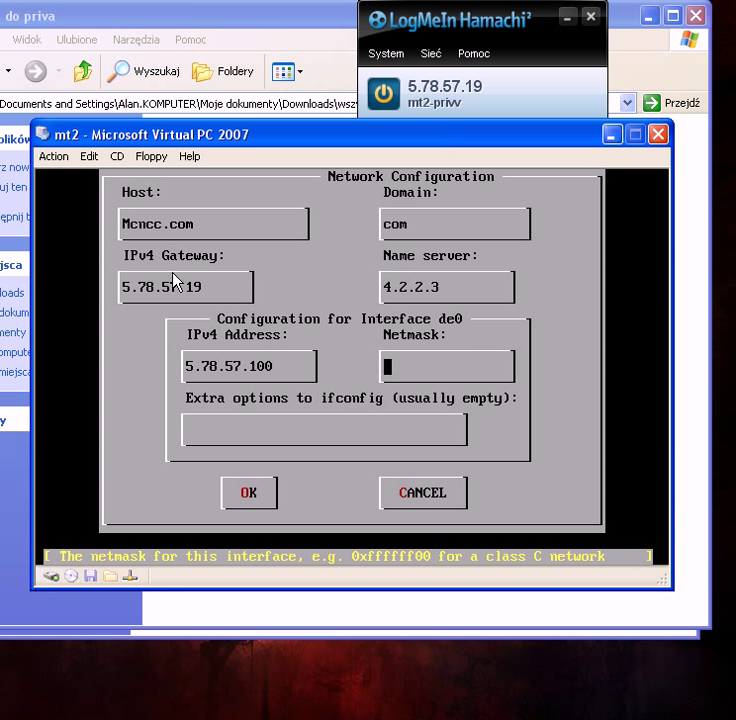
text(255.0.0.0)
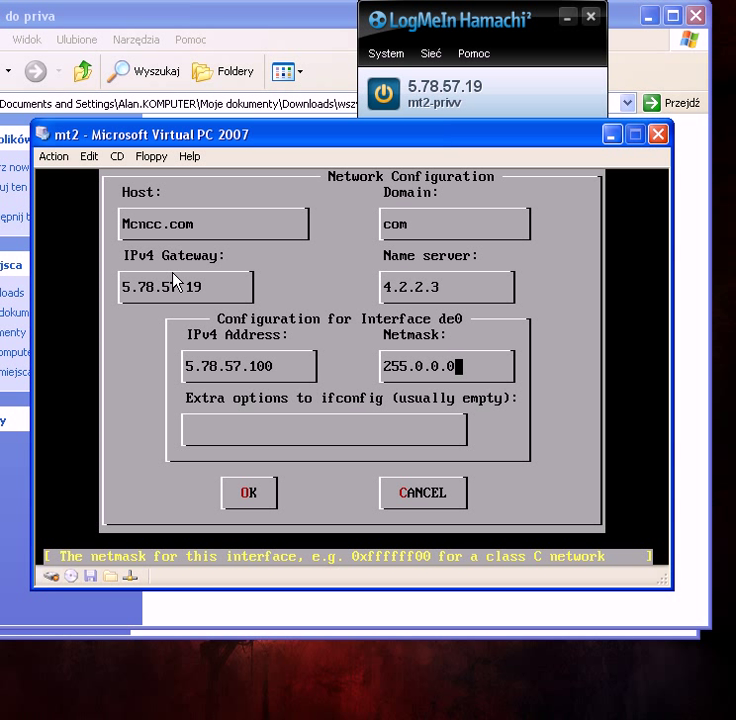
Step: Accept the network settings, bring de0 up now, and back out toward sysinstall's main menu
key(Tab)
key(Tab)
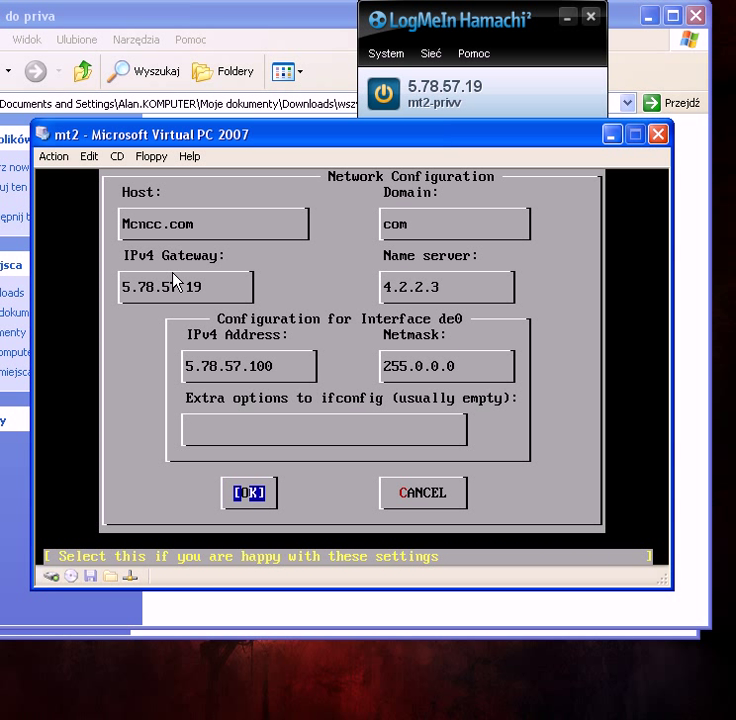
key(Return)
key(Return)
key(Tab)
key(Return)
key(Tab)
key(Return)
Step: Exit sysinstall, run /etc/rc.d/netif restart, then check the new de0 address with ifconfig
key(Tab)
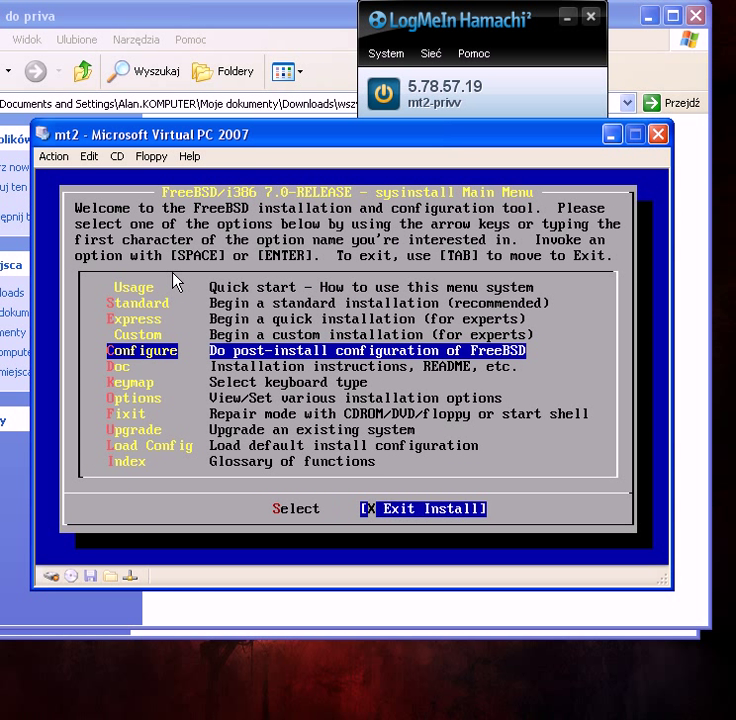
key(Tab)
key(Return)
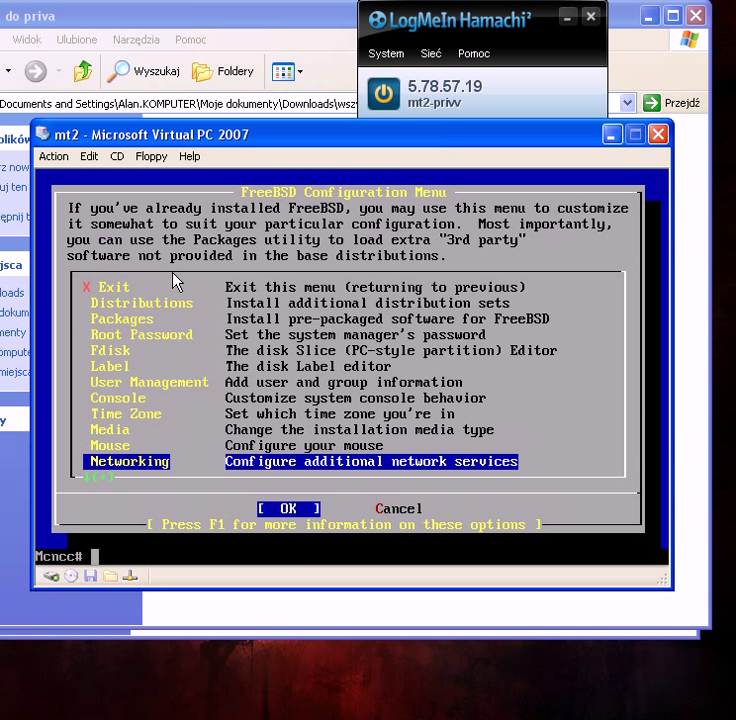
text(/etc/rc.d/netif restart)
key(Return)
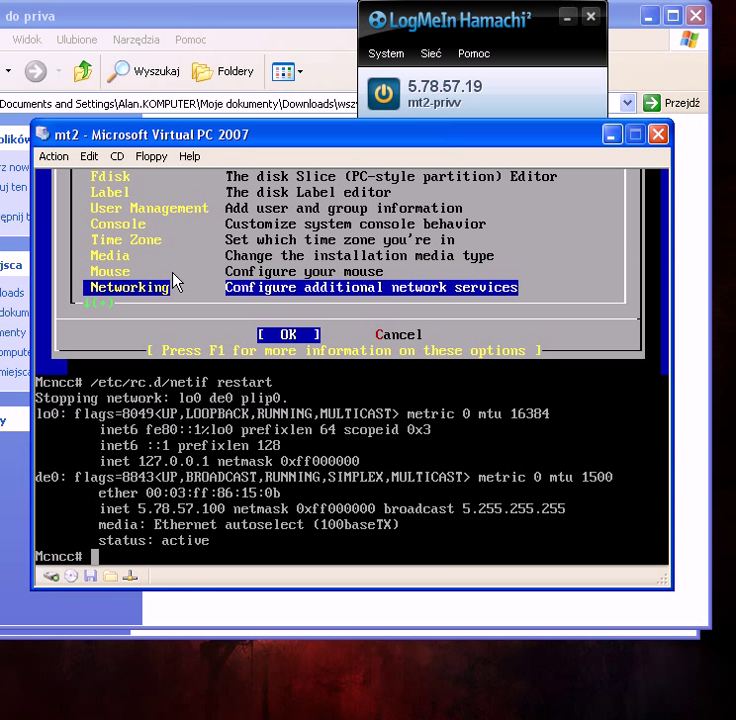
text(ifconfig)
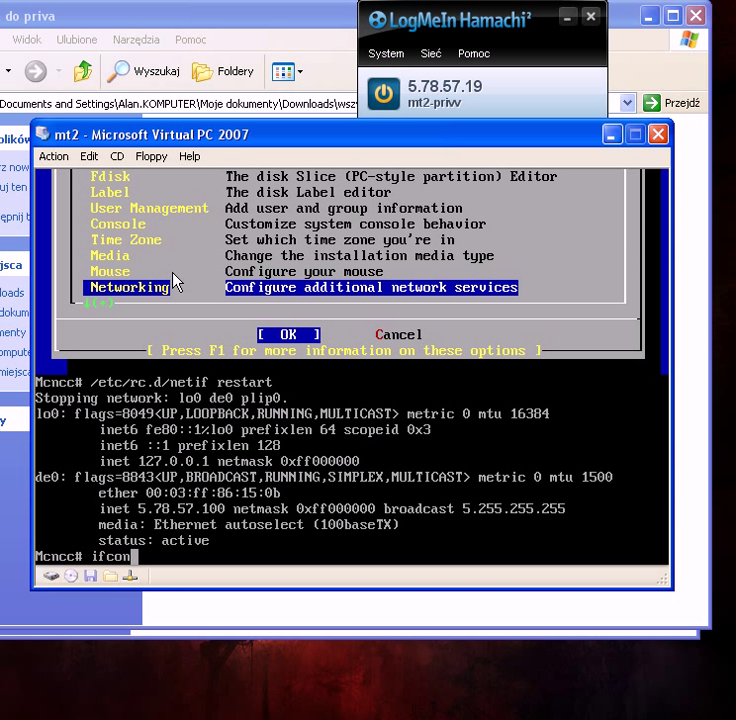
key(Return)
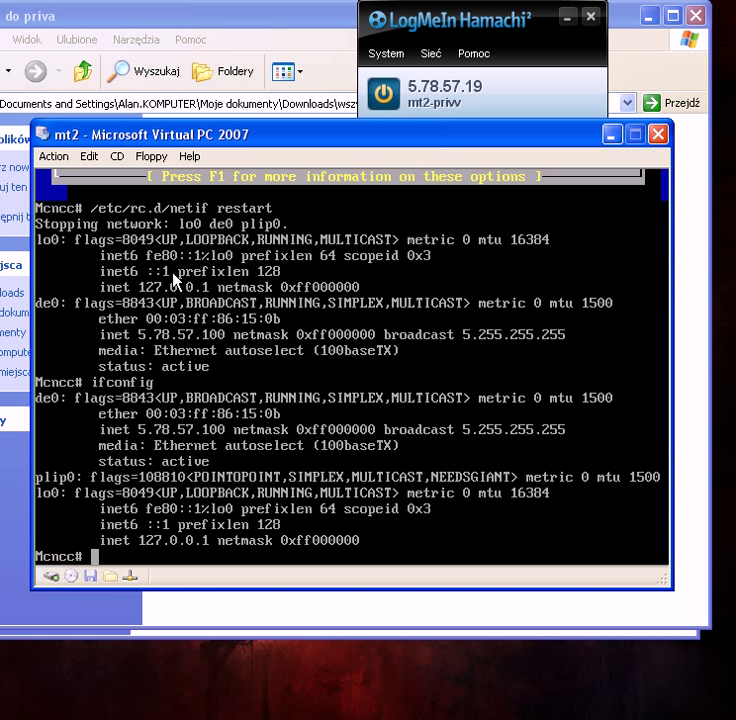
Step: Launch the Metin2 server with ./start, clear the 'Network is unreachable' error lines, and return to the host
text(./start)
key(Return)
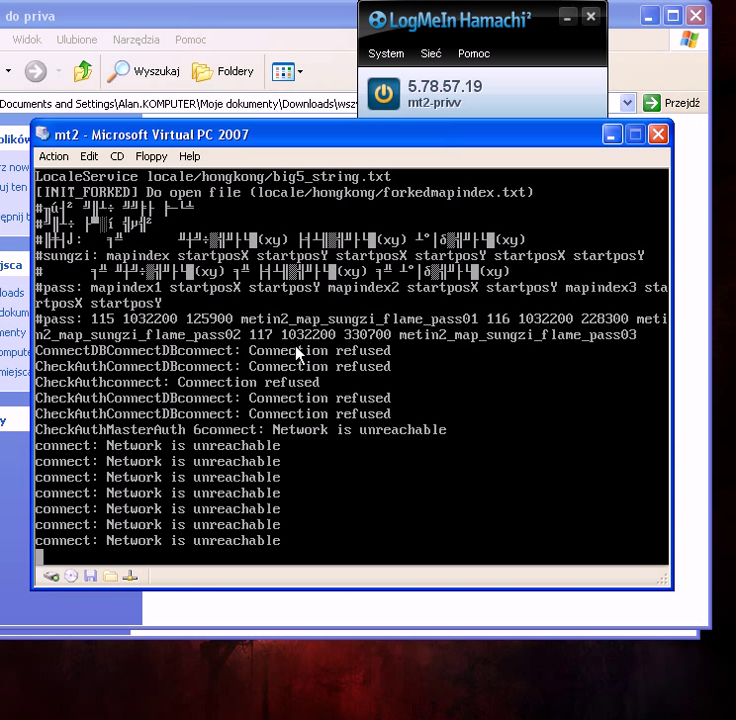
drag(305, 437, 83, 548)
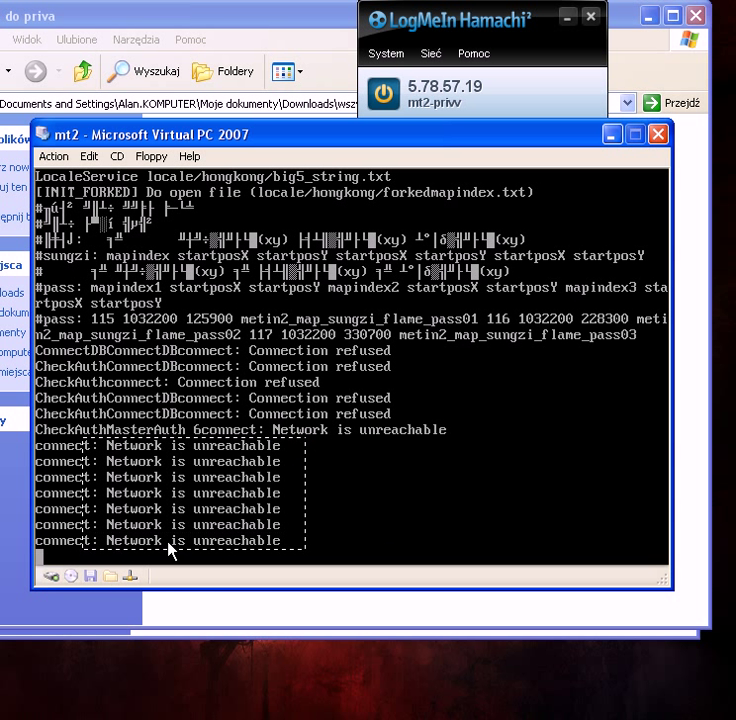
click(430, 488)
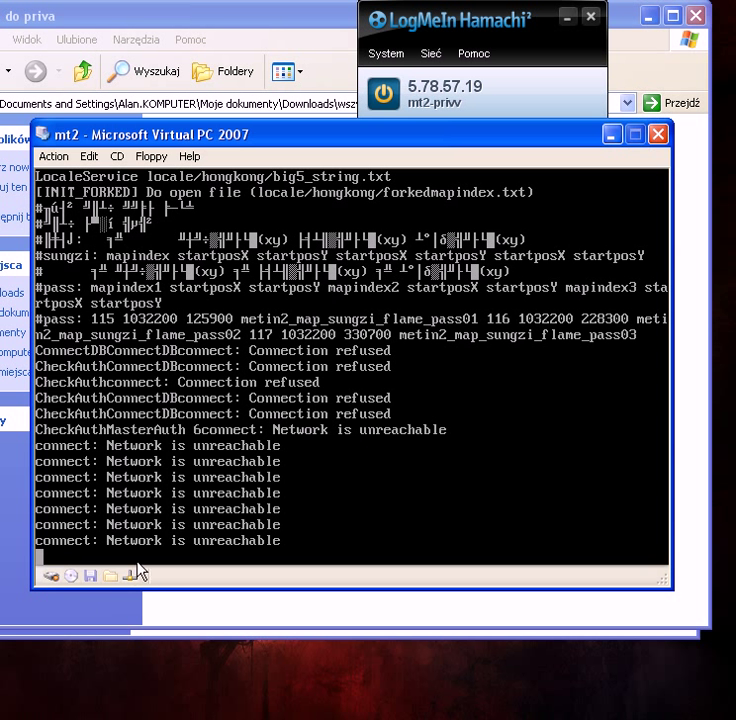
key(super)
key(Escape)
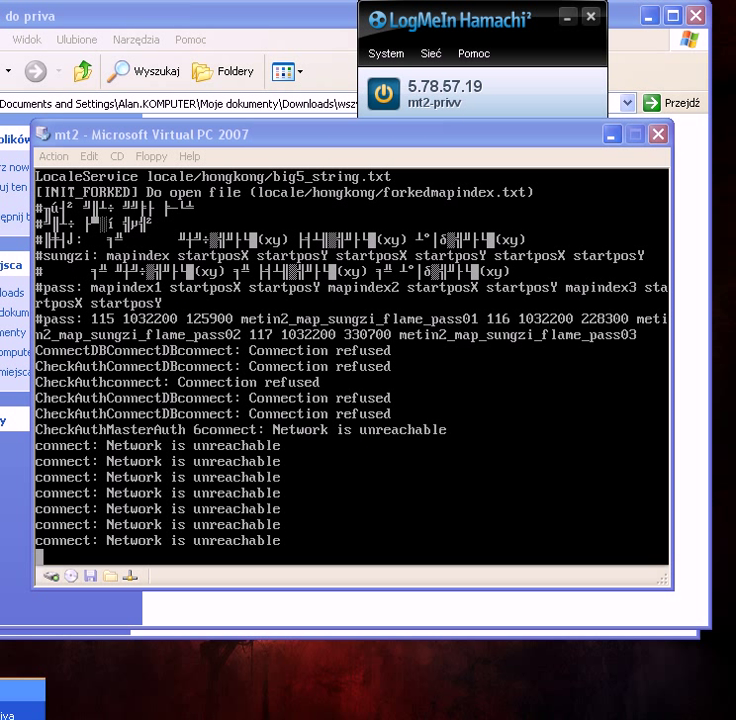
Step: Extract the 87yt2 archive from the downloads folder to the desktop
click(13, 402)
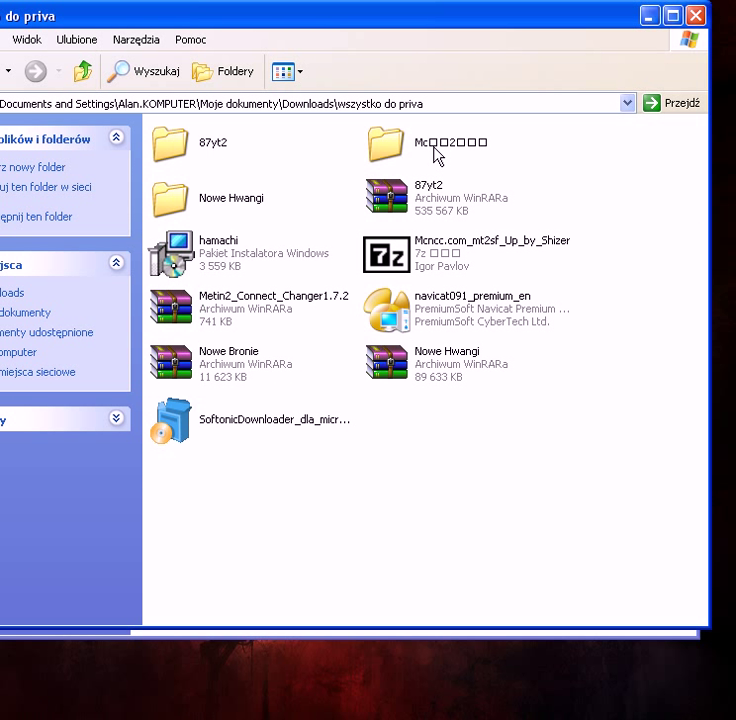
click(411, 193)
right_click(410, 187)
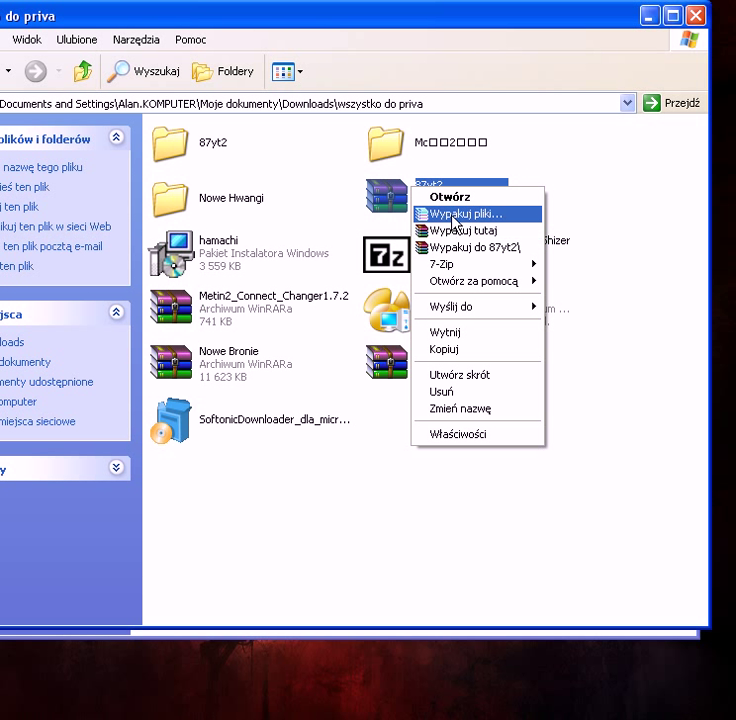
click(454, 215)
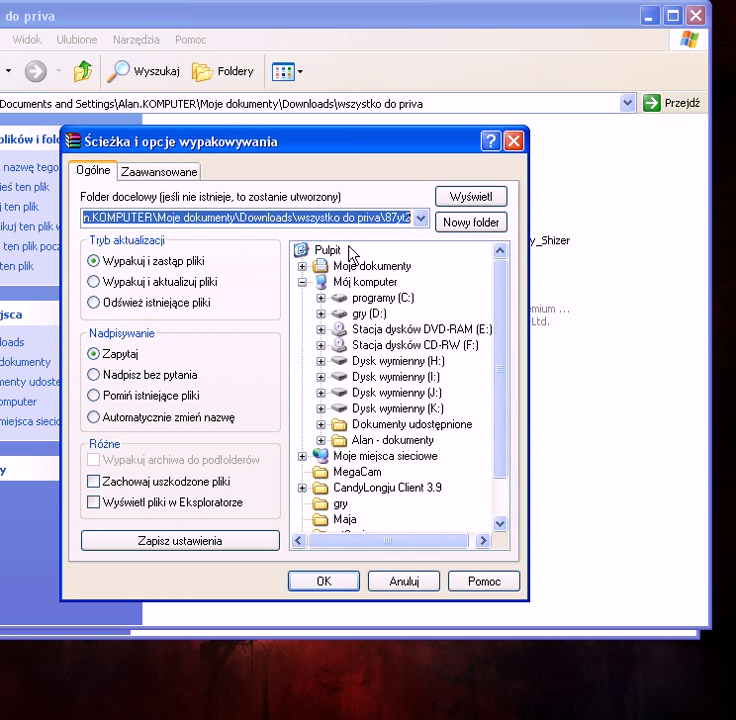
click(330, 250)
click(331, 582)
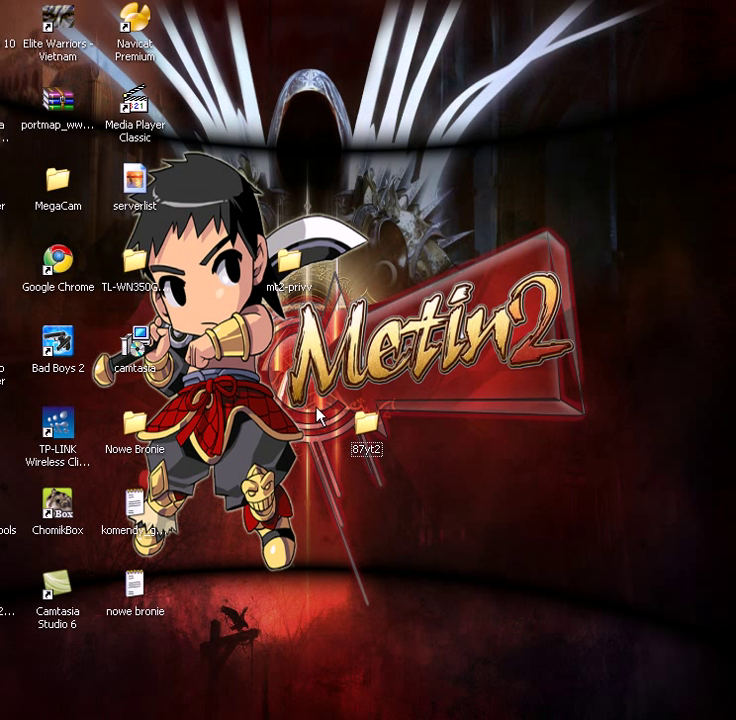
Step: Open the 87yt2 desktop folder, shift its window right, and minimize it
double_click(366, 425)
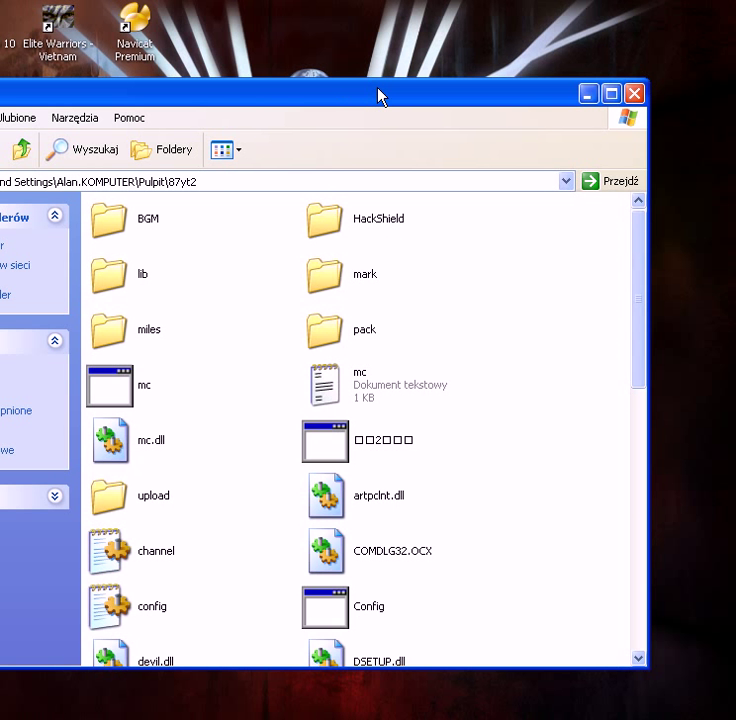
drag(380, 95, 424, 97)
click(664, 94)
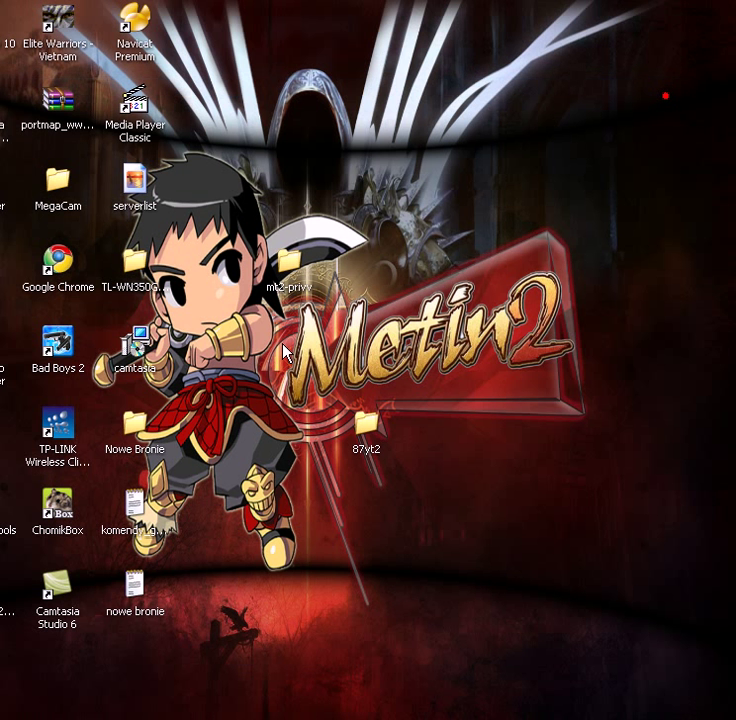
Step: In mt2-privv, extract both the WinRAR and 7Z archives into the same folder
double_click(284, 262)
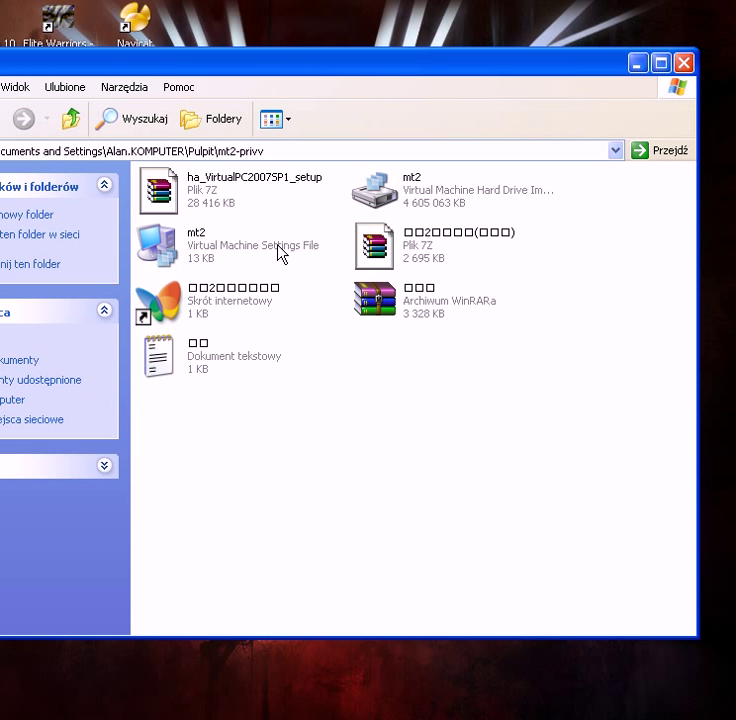
drag(411, 360, 409, 222)
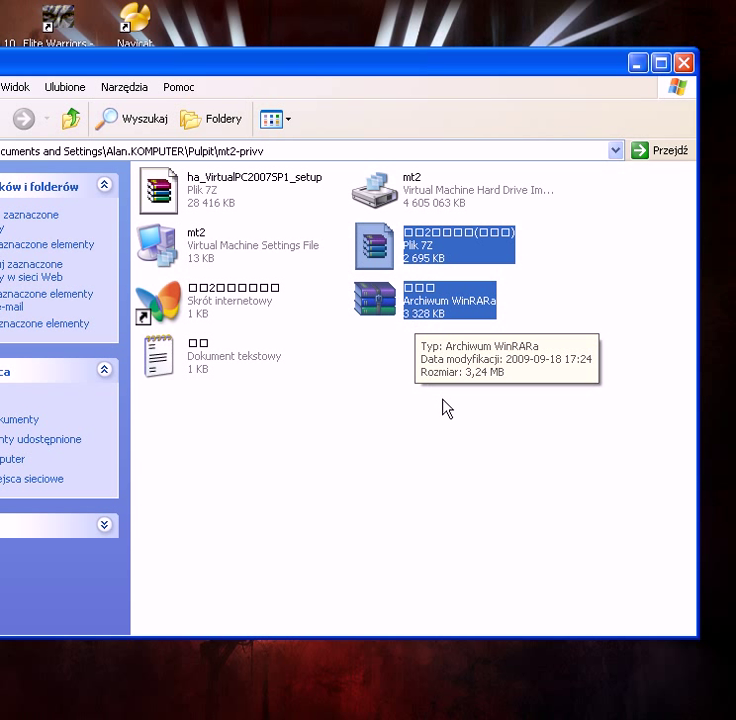
double_click(411, 298)
right_click(411, 298)
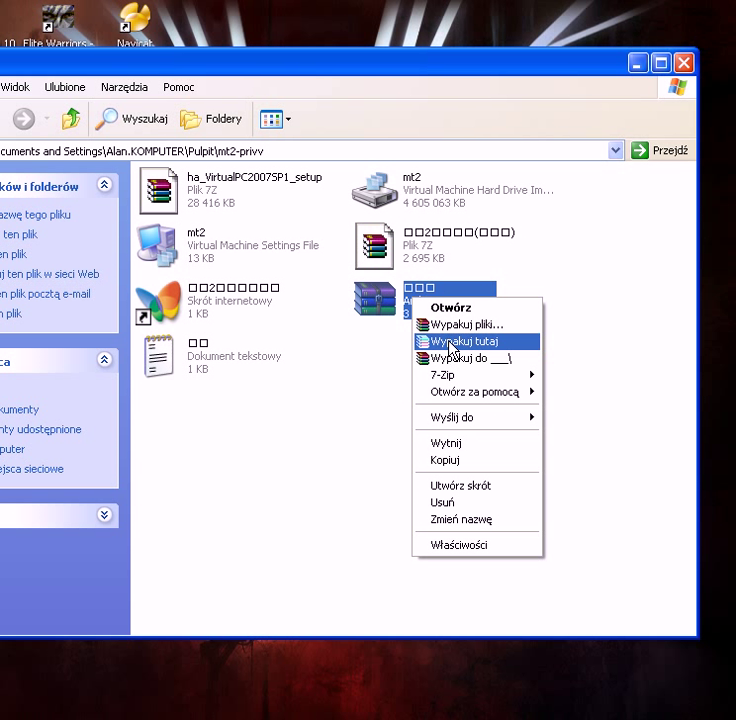
click(450, 342)
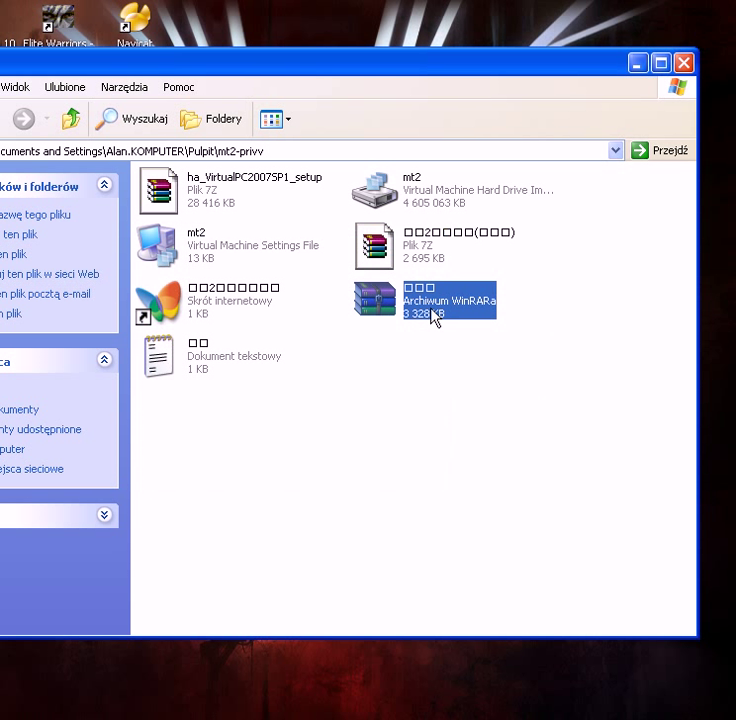
right_click(396, 243)
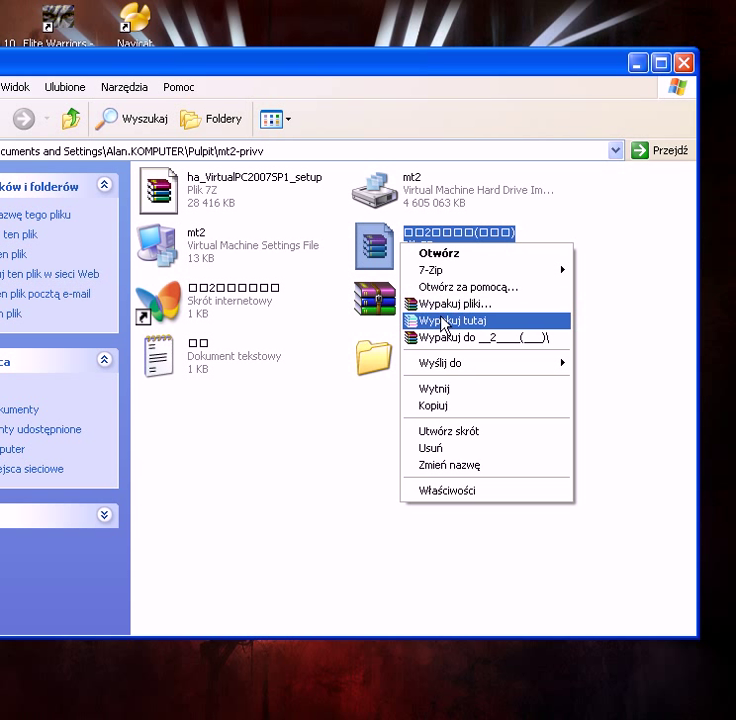
click(441, 321)
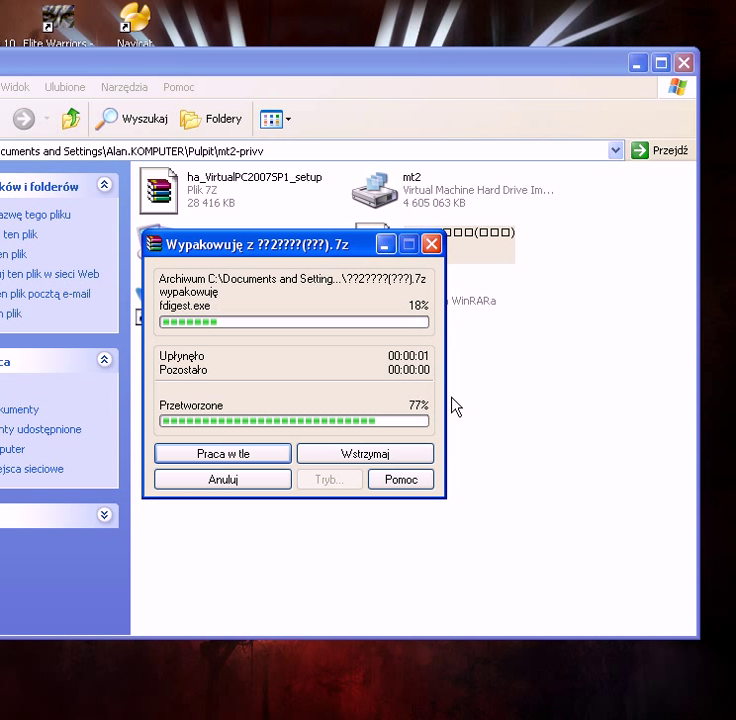
Step: Copy the four extracted mc files into the 87yt2 folder, replacing all existing copies
click(376, 360)
double_click(376, 360)
drag(171, 299, 433, 186)
right_click(373, 193)
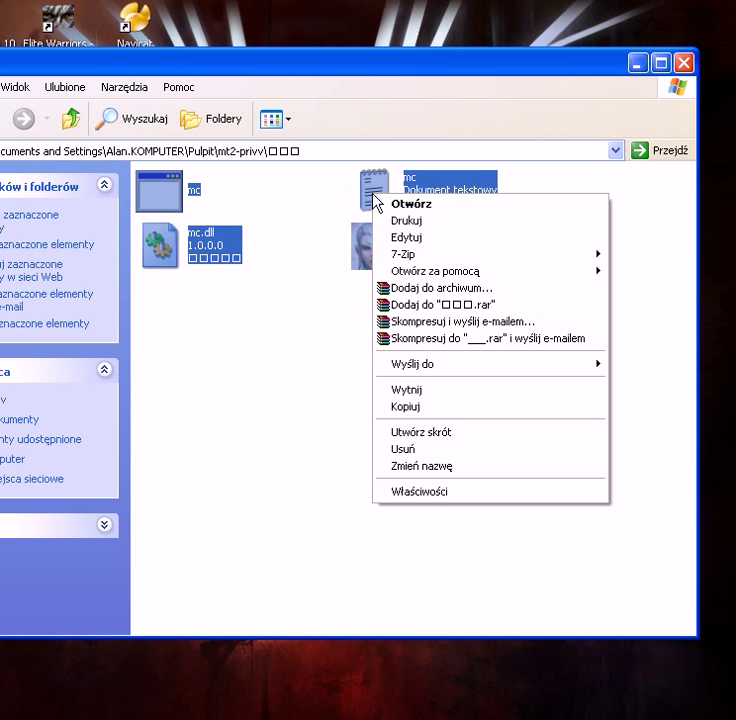
click(410, 407)
click(684, 63)
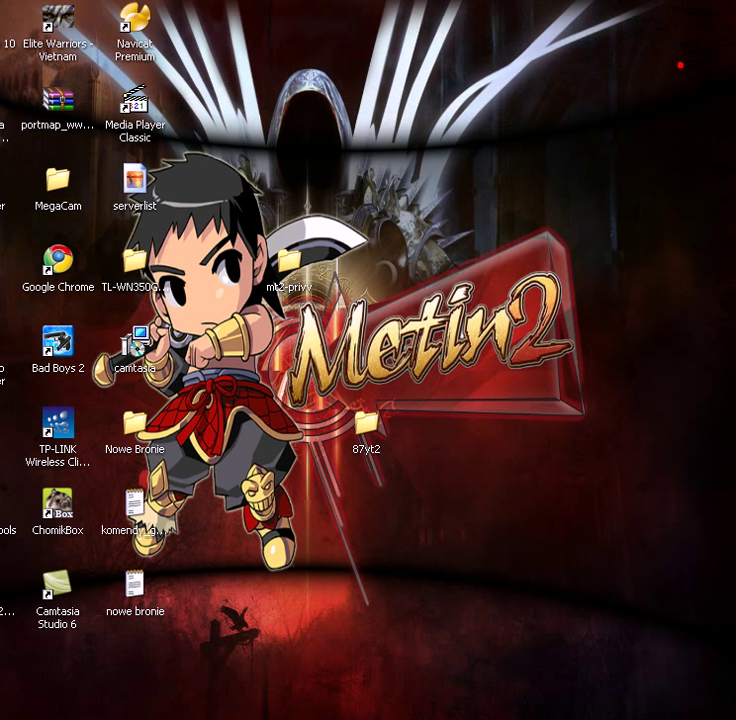
double_click(366, 422)
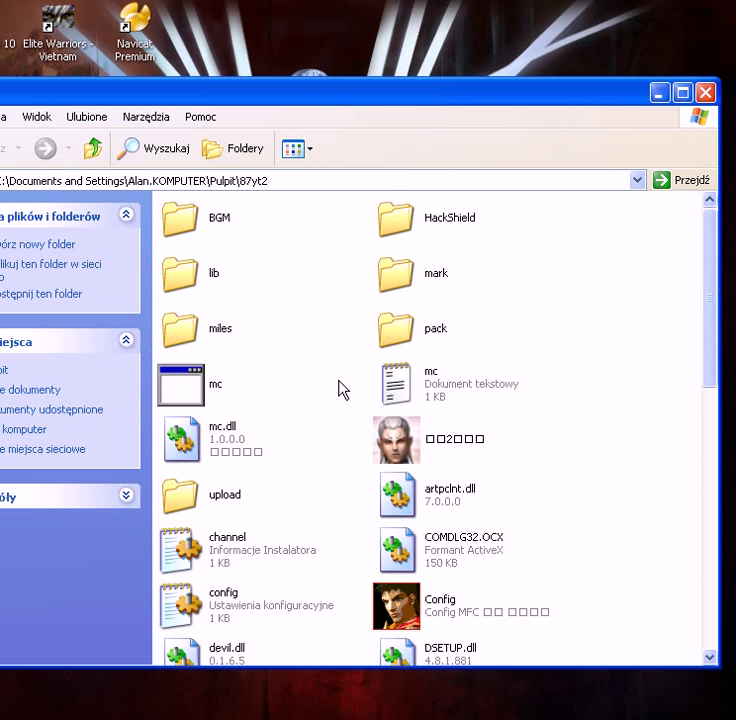
right_click(330, 396)
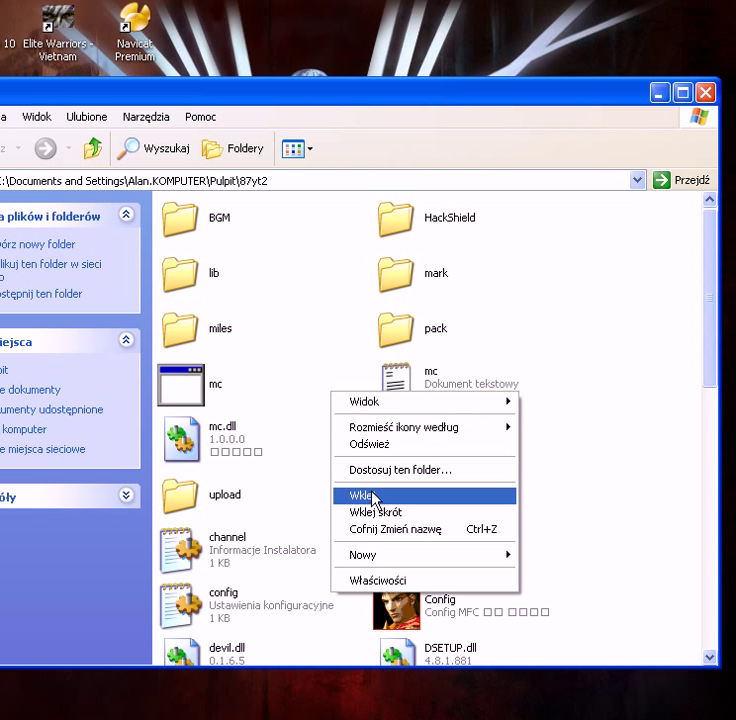
click(371, 497)
click(258, 477)
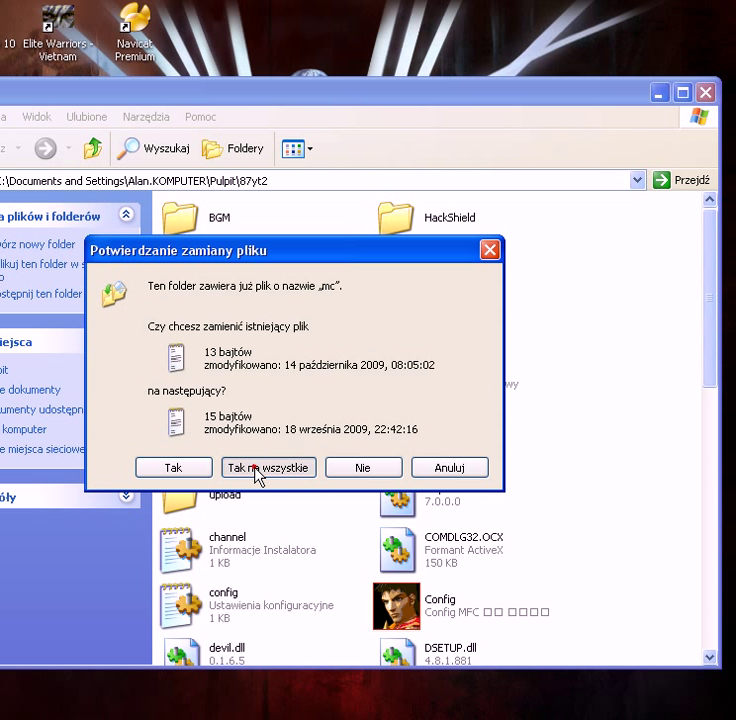
click(312, 409)
click(418, 379)
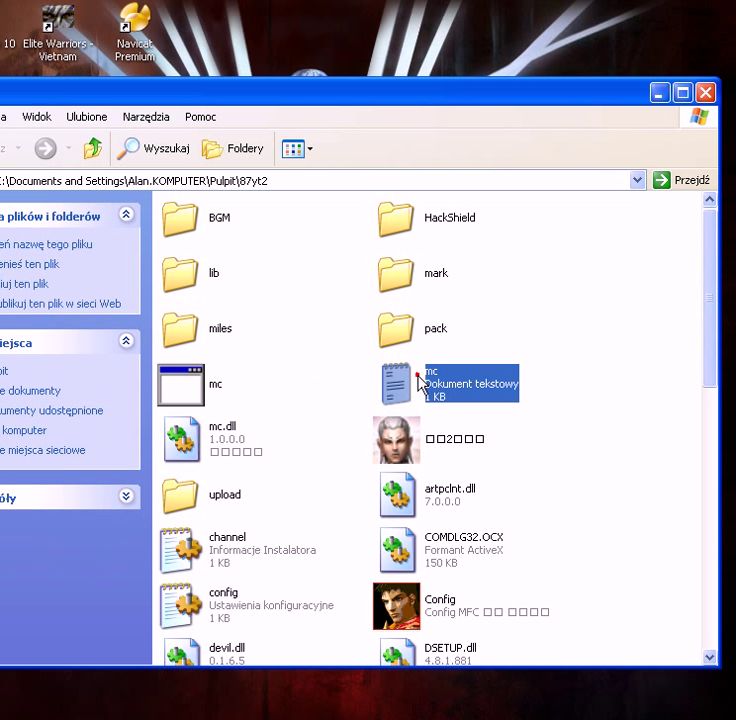
Step: Open the mc text file in Notepad and delete the old 192.168.2.100 address
double_click(425, 383)
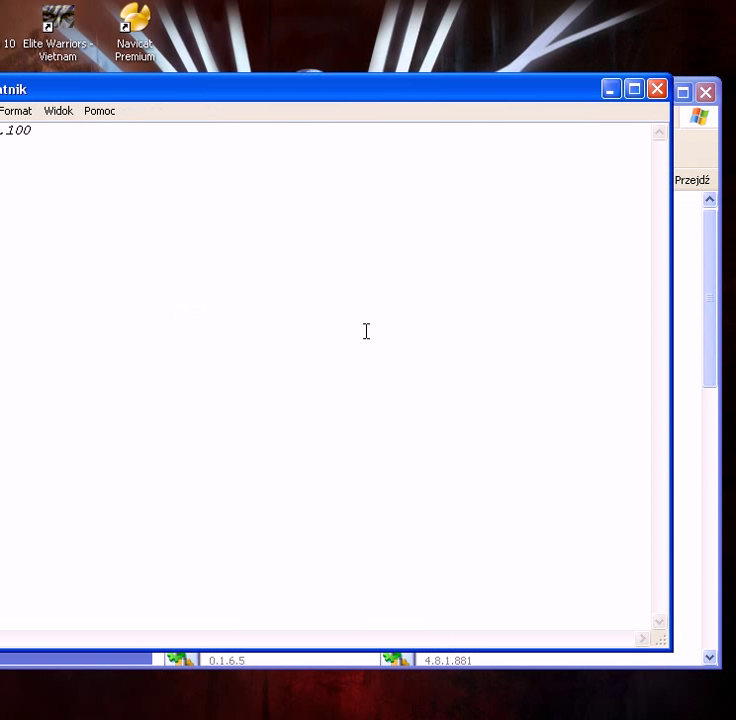
drag(132, 90, 200, 101)
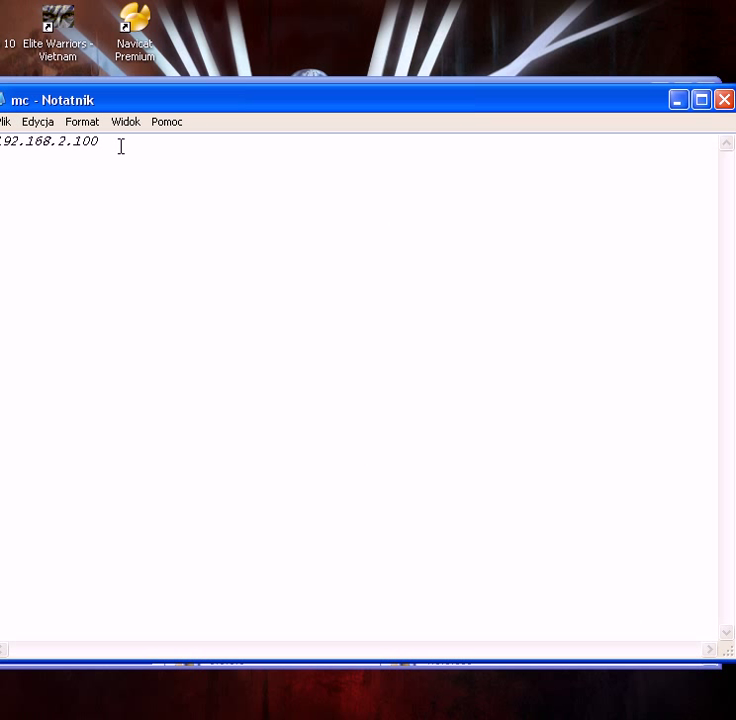
drag(120, 146, 3, 148)
key(Delete)
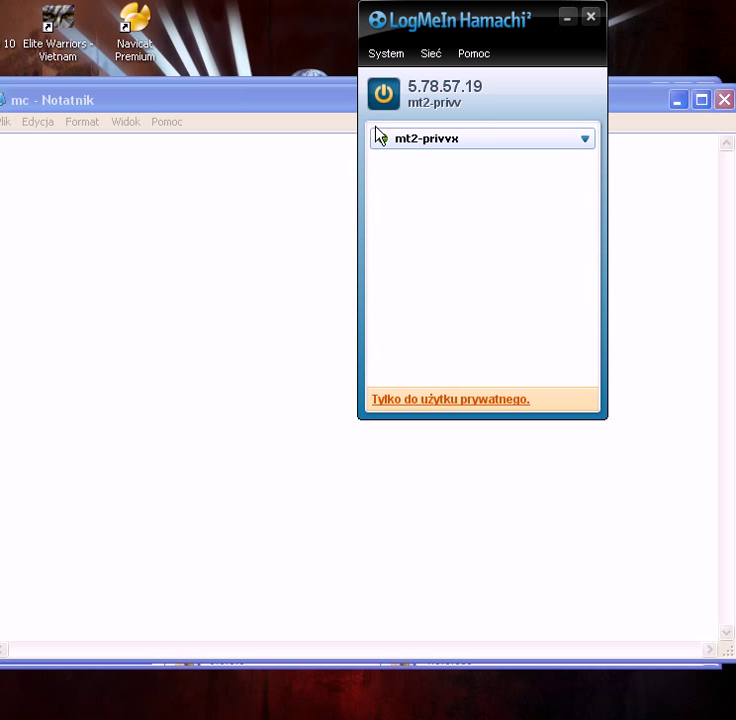
Step: Check the Hamachi address, type 5.78.57.190 into mc, and save it on closing
click(223, 157)
click(411, 14)
click(456, 20)
drag(455, 10, 500, 0)
drag(306, 102, 306, 182)
click(143, 240)
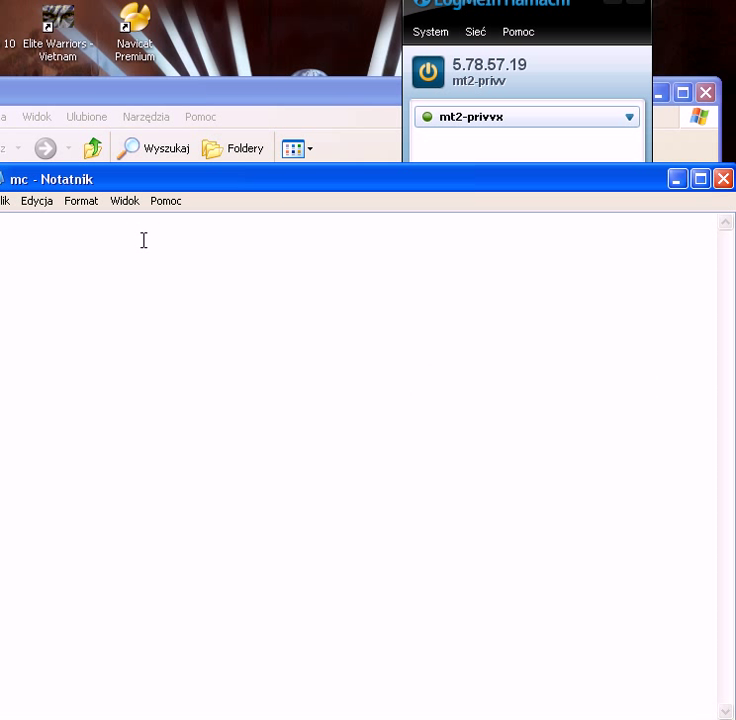
text(5.78.57.1900)
click(723, 179)
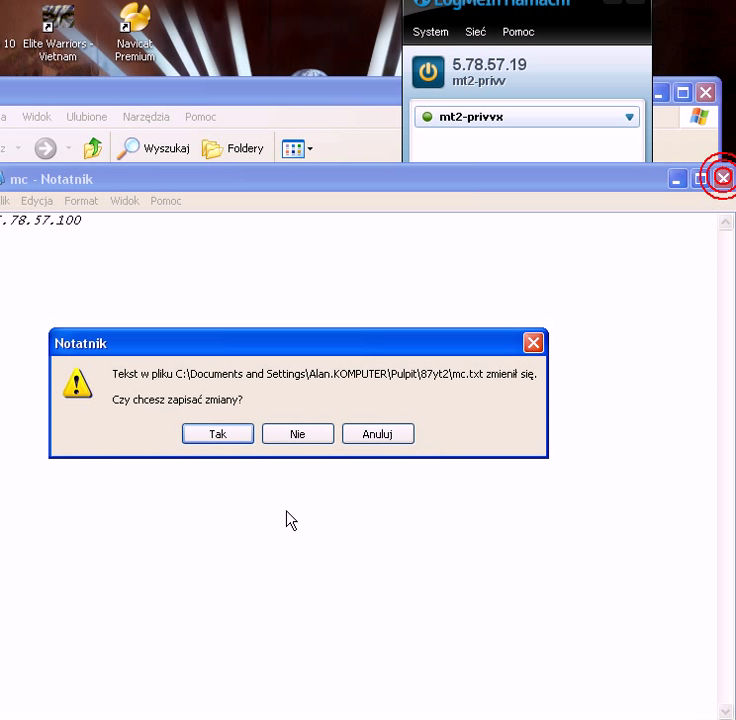
click(219, 434)
click(296, 348)
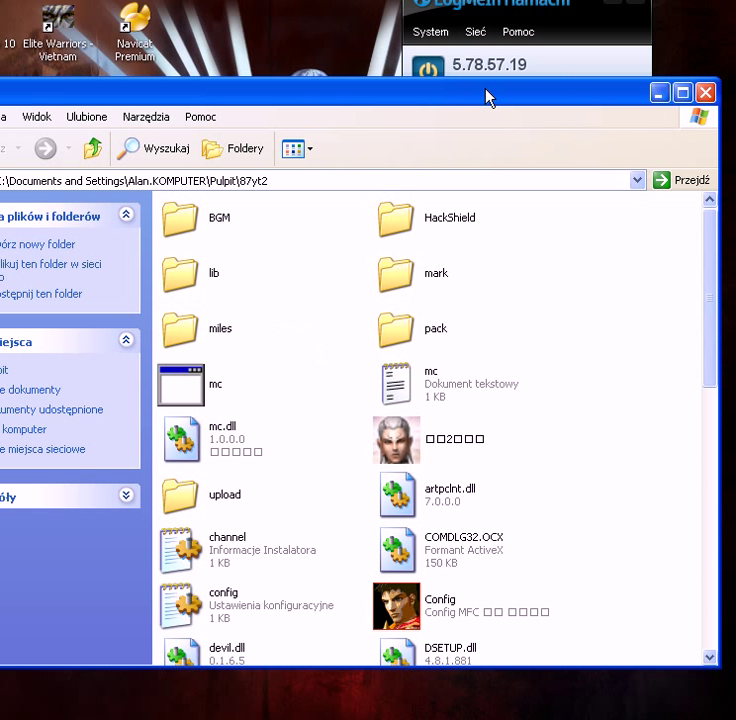
Step: Launch the Metin2 game client from the 87yt2 folder
click(514, 8)
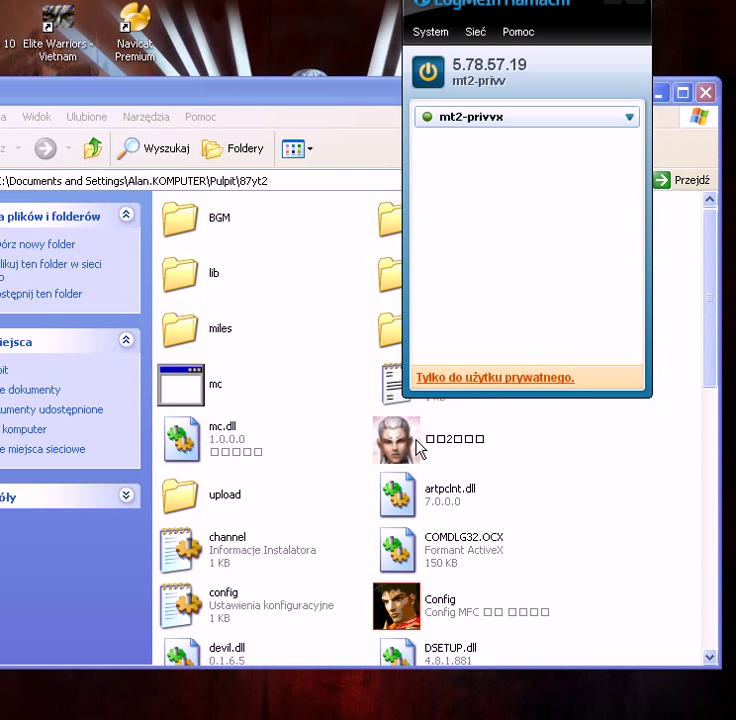
double_click(415, 438)
click(595, 487)
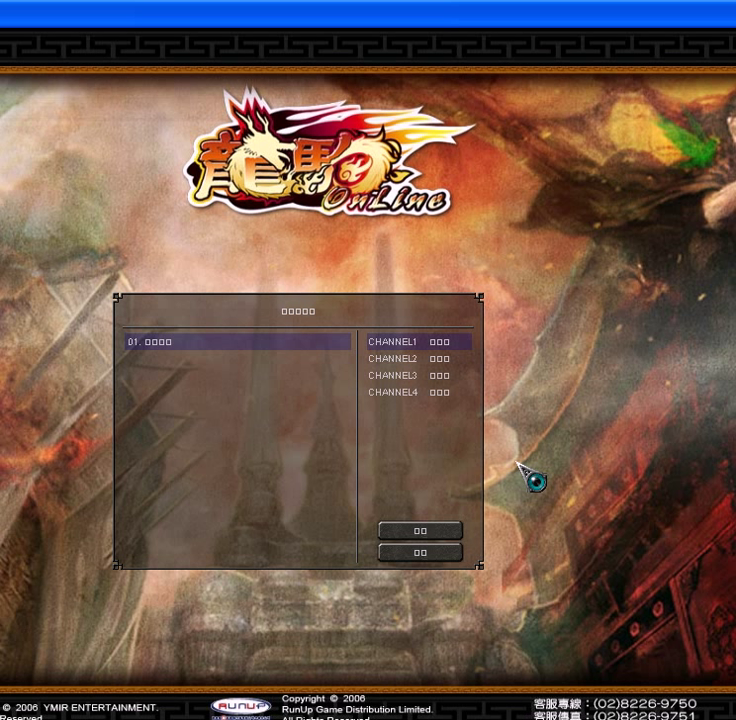
Step: Confirm CHANNEL1 and submit the account ID and password to log in
click(435, 530)
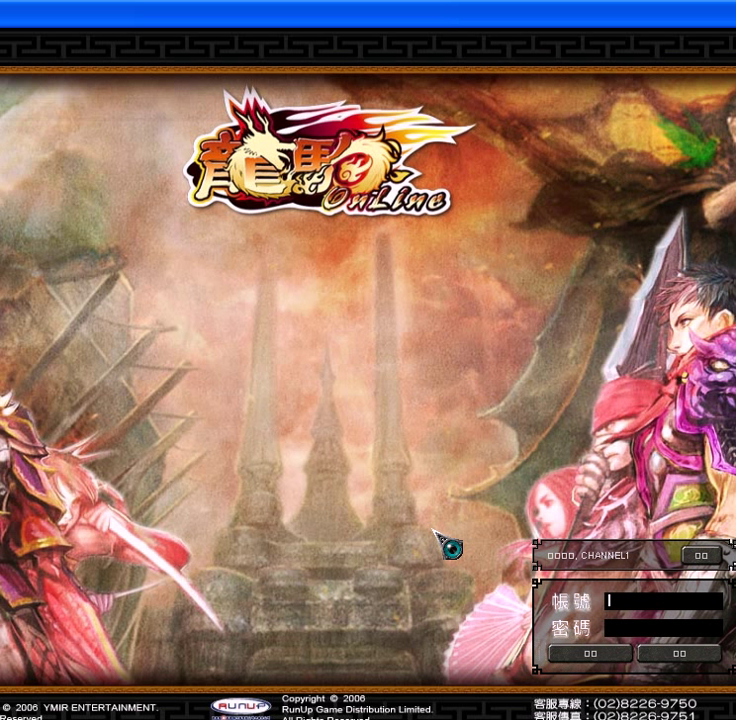
text(Rain)
key(Tab)
text(*****)
key(Return)
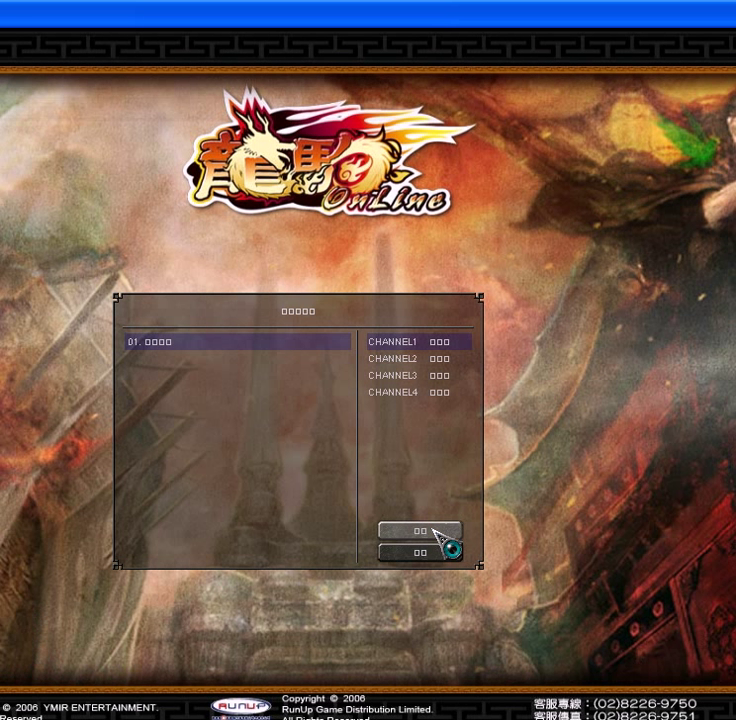
Step: Confirm CHANNEL1 again and resubmit the account ID and password
click(432, 530)
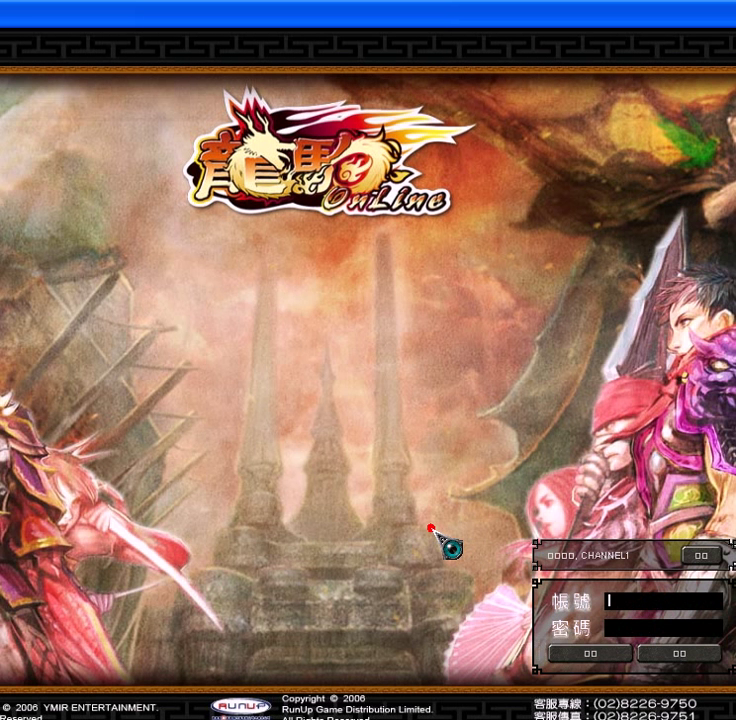
text(Rain)
key(Tab)
text(*****)
key(Return)
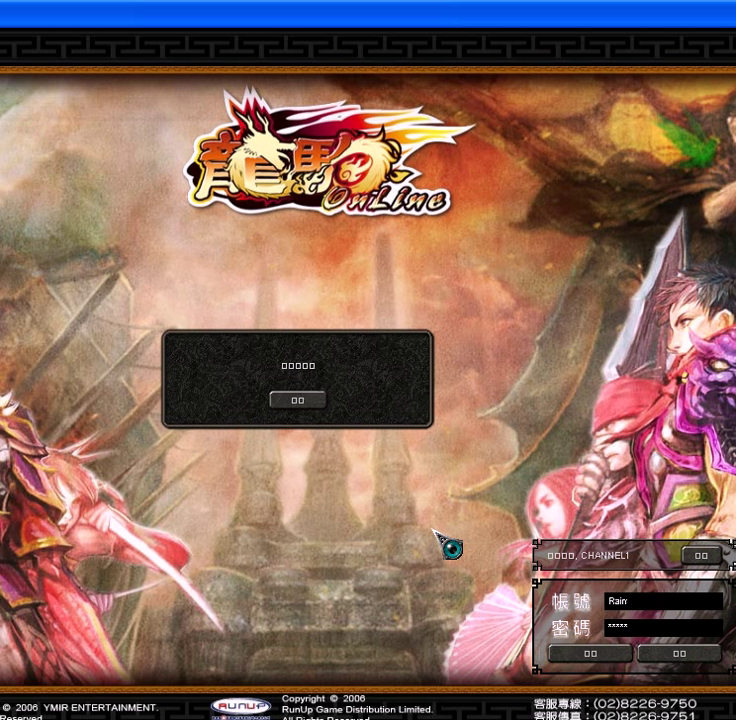